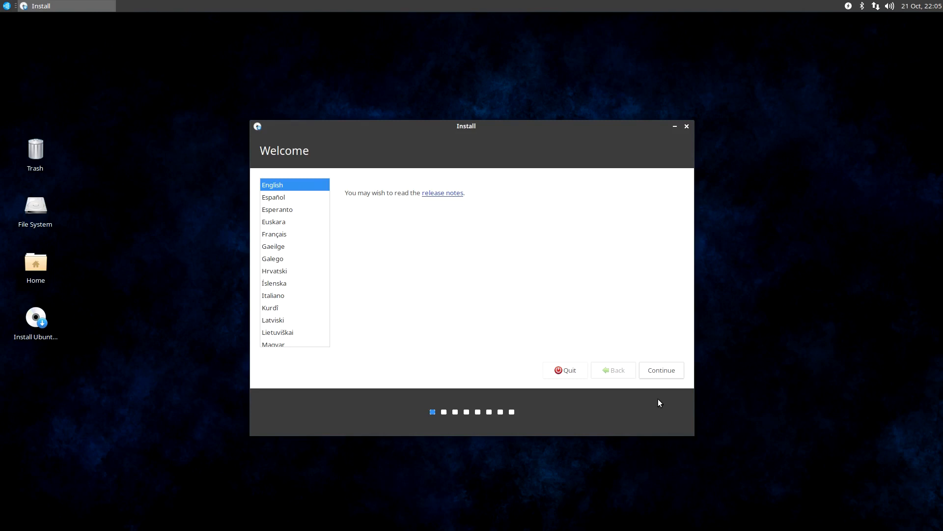
Accept English as the installer language and choose the English (US) - English (Dvorak) keyboard layout
left_click(656, 373)
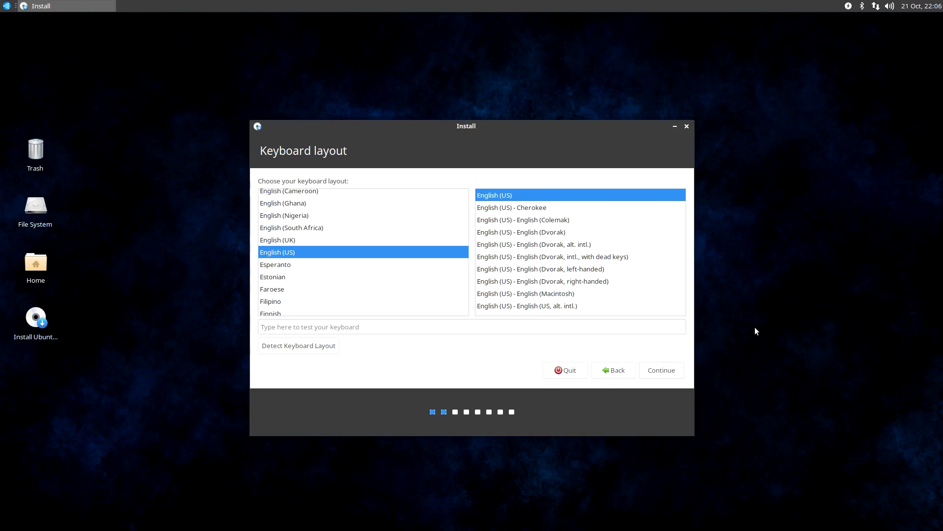
left_click(577, 232)
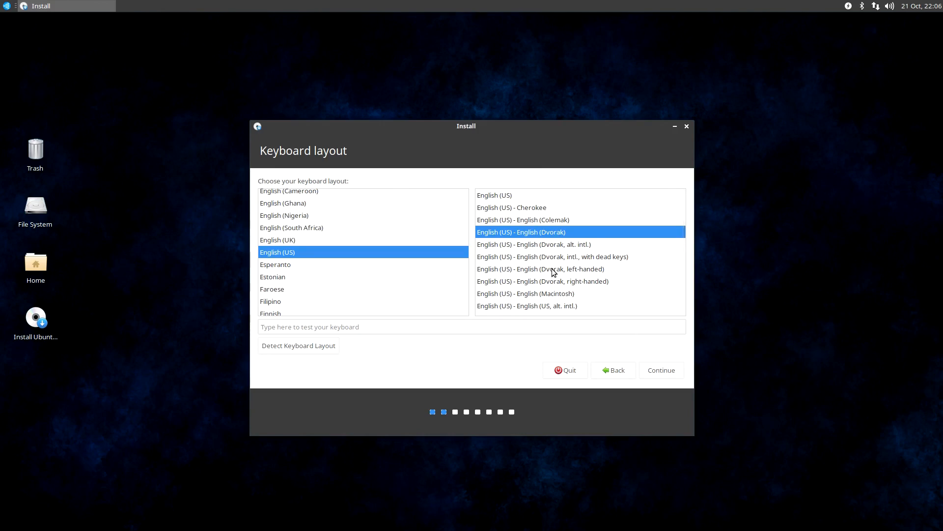
left_click(671, 375)
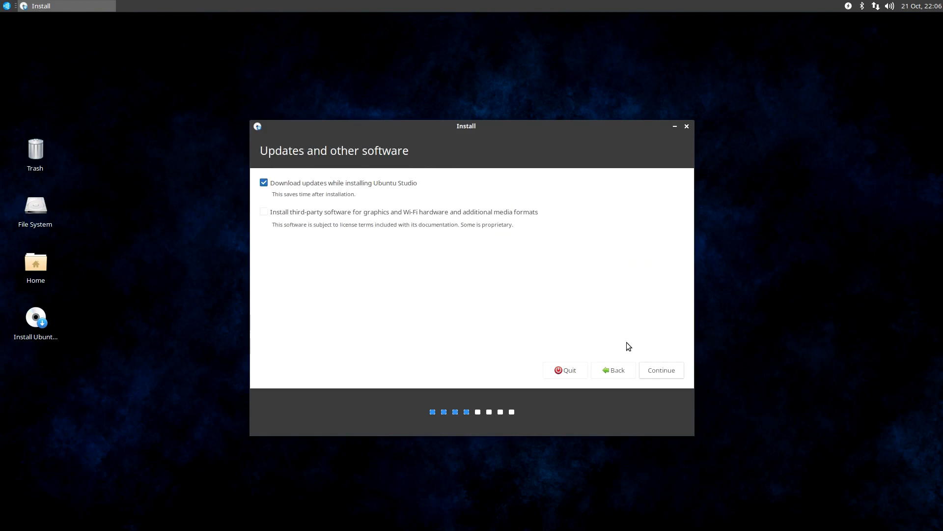
Include third-party software for graphics, Wi-Fi hardware and additional media formats, and proceed to the Ubuntu Studio installation options
left_click(406, 216)
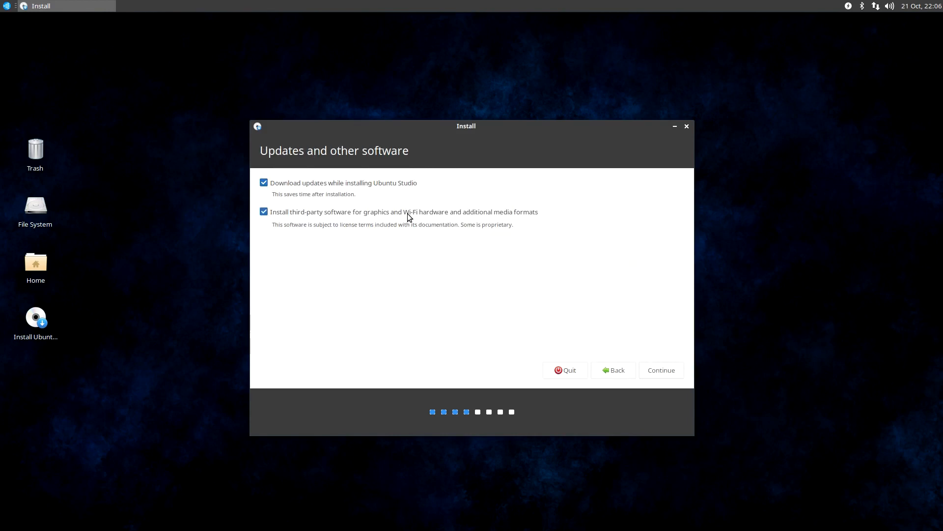
left_click(661, 370)
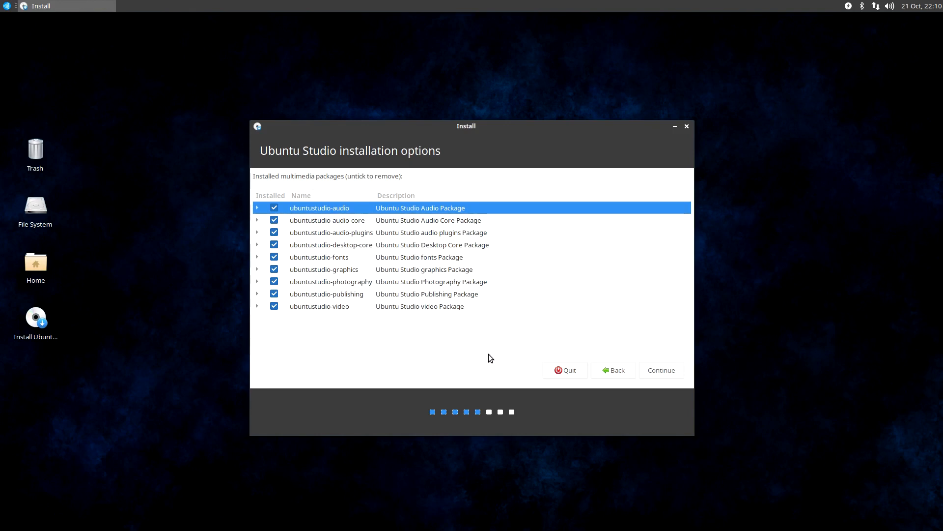
Expand the ubuntustudio-audio package group and look through its applications and the package groups below it
left_click(256, 207)
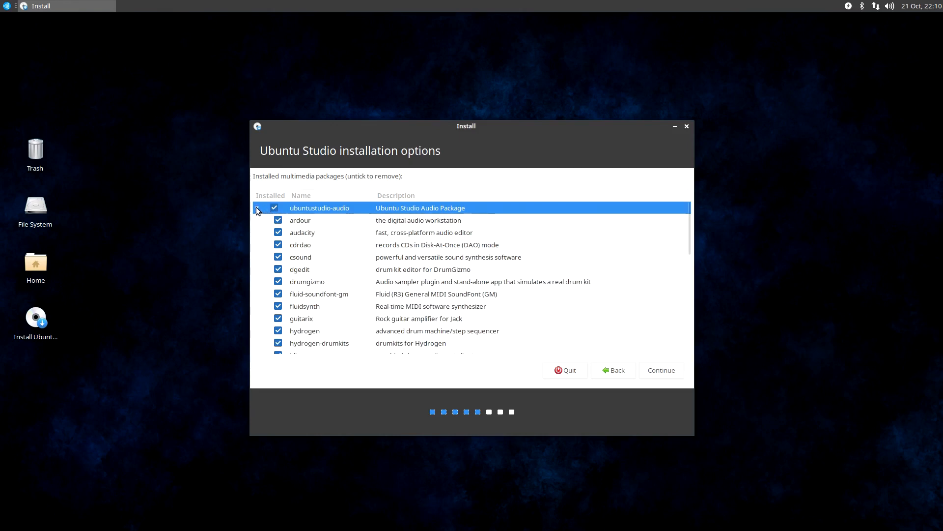
scroll(506, 295, "down", 3)
scroll(507, 285, "down", 5)
scroll(505, 297, "down", 2)
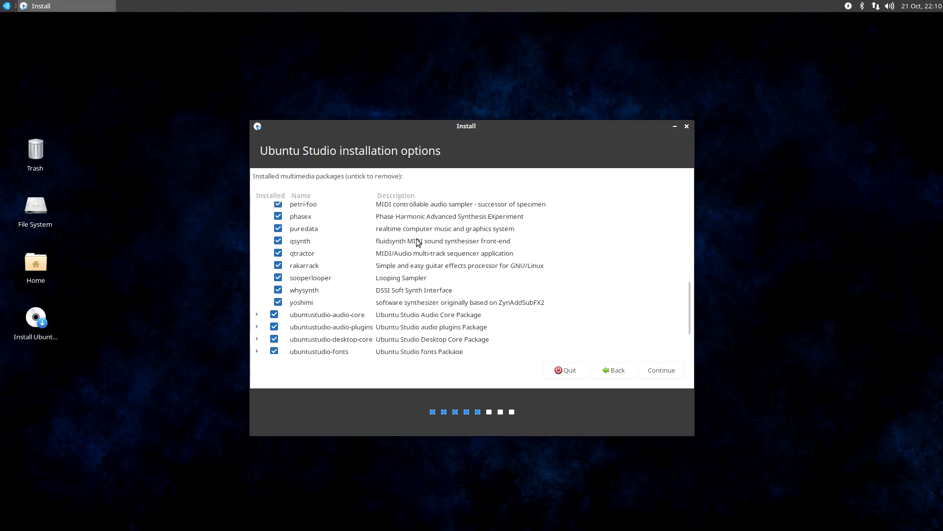
scroll(403, 311, "down", 2)
scroll(404, 311, "down", 1)
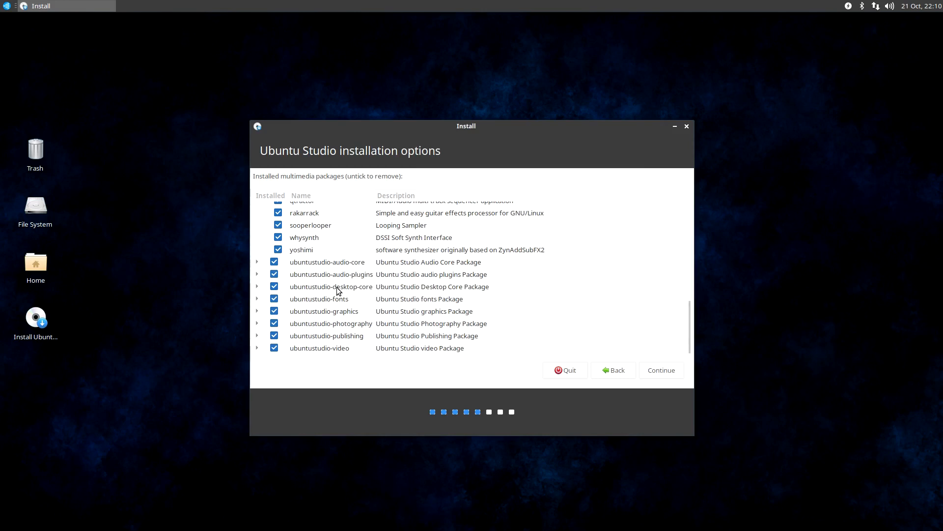
Expand the ubuntustudio-audio-core group, glance at its packages and return to the start of the package list
scroll(319, 286, "up", 3)
scroll(319, 284, "down", 2)
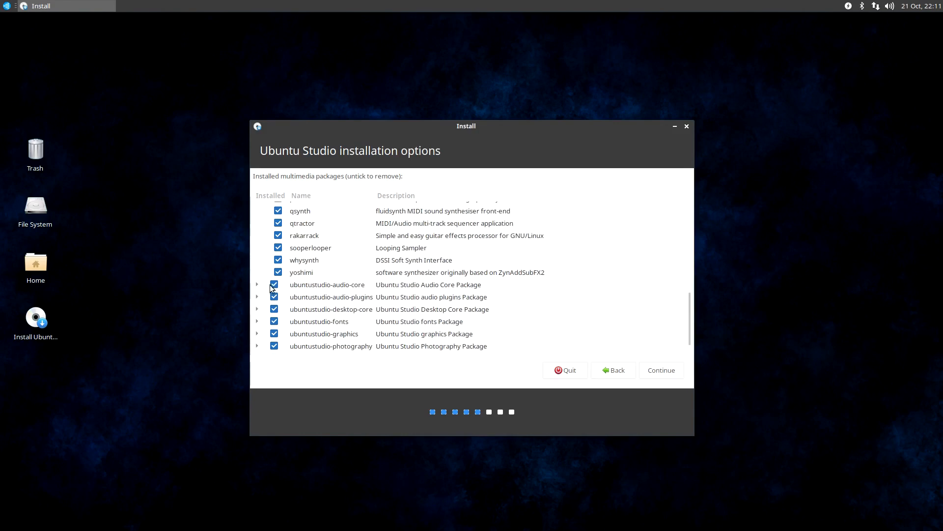
left_click(256, 284)
scroll(373, 312, "down", 1)
scroll(373, 312, "down", 4)
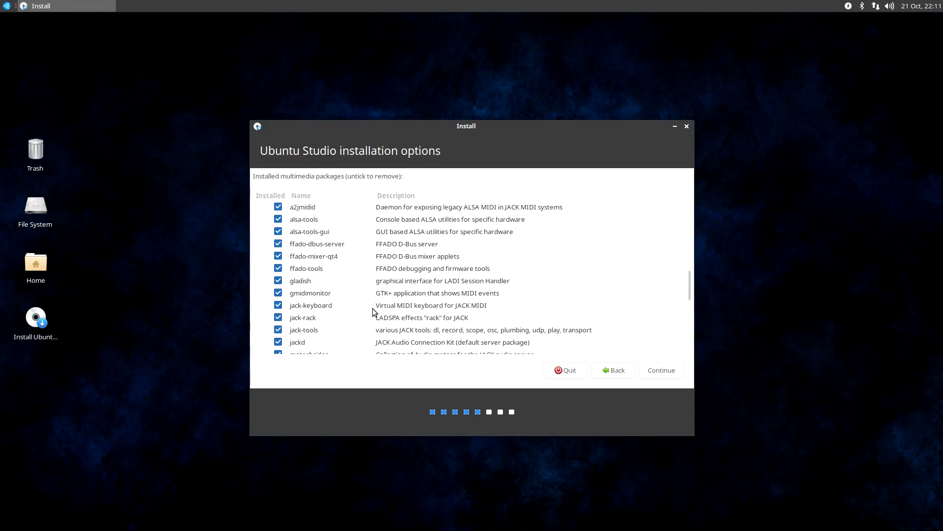
scroll(374, 312, "up", 3)
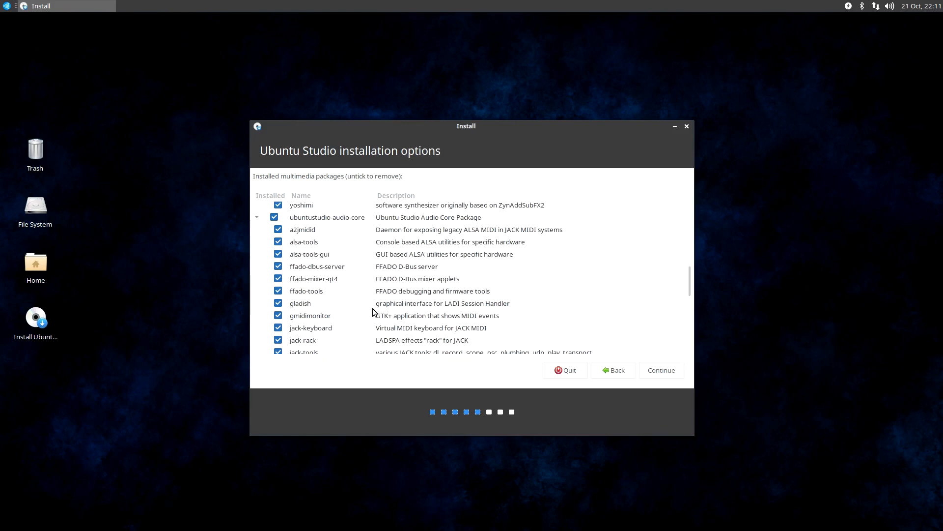
scroll(358, 313, "up", 8)
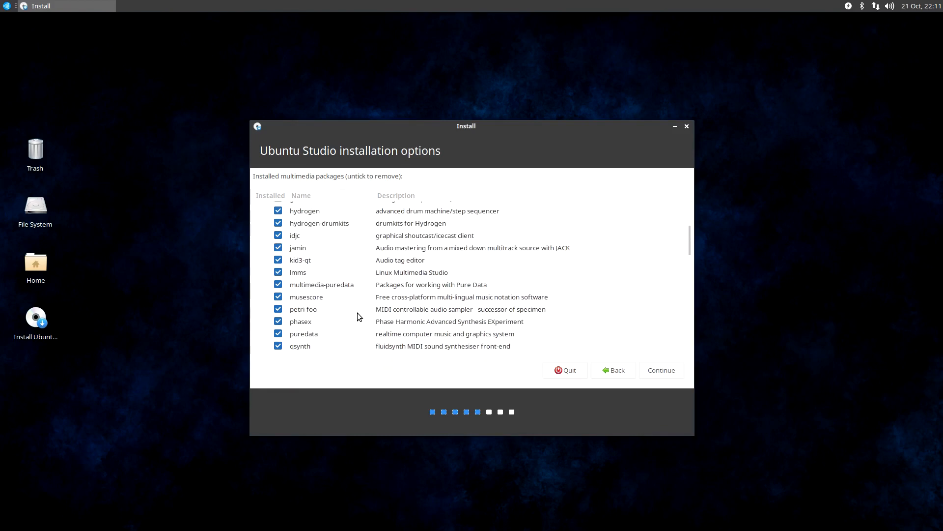
scroll(357, 312, "up", 2)
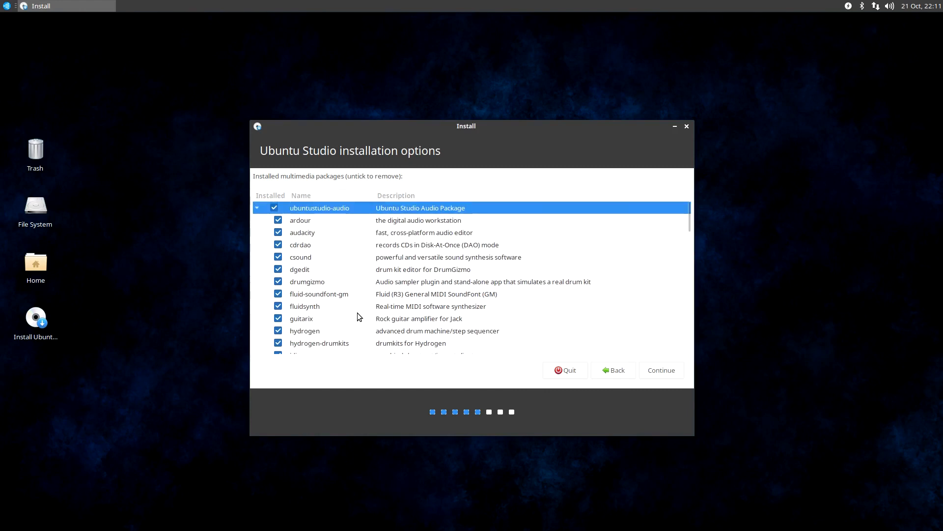
Highlight audacity and examine the other applications in the ubuntustudio-audio group through to yoshimi
left_click(404, 233)
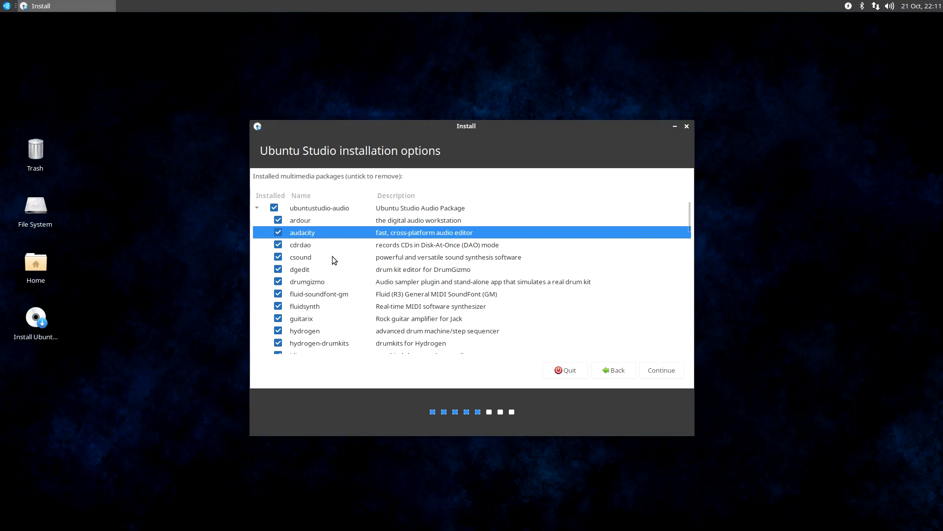
scroll(332, 256, "down", 2)
scroll(331, 252, "up", 2)
scroll(333, 253, "down", 5)
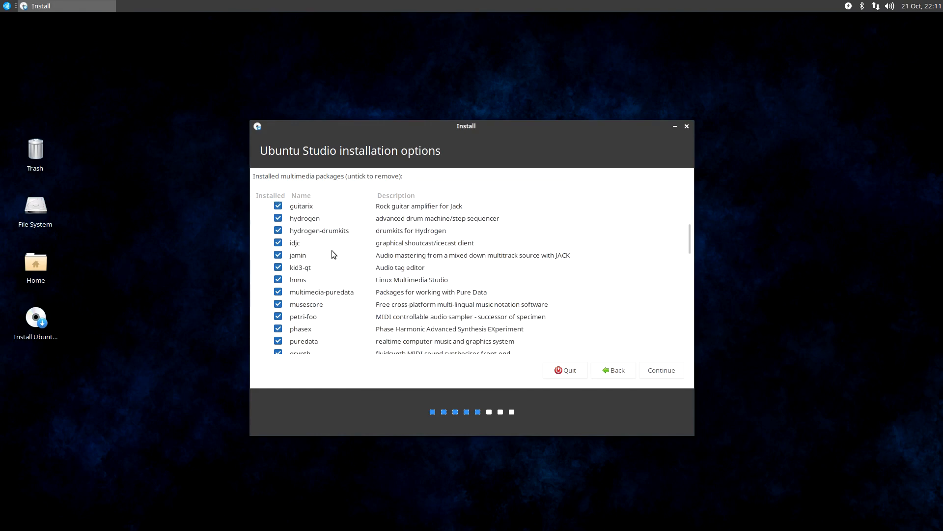
scroll(332, 253, "up", 2)
scroll(333, 253, "up", 4)
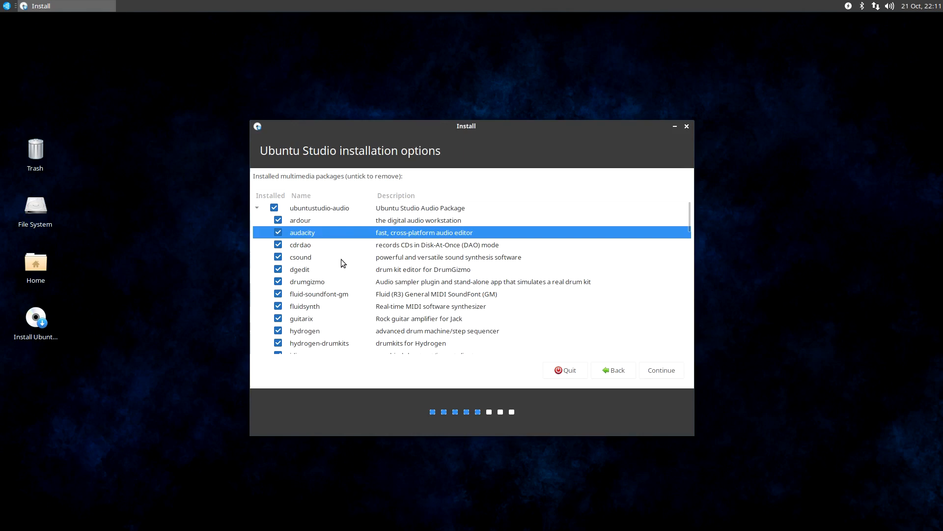
scroll(336, 269, "down", 1)
scroll(337, 272, "down", 4)
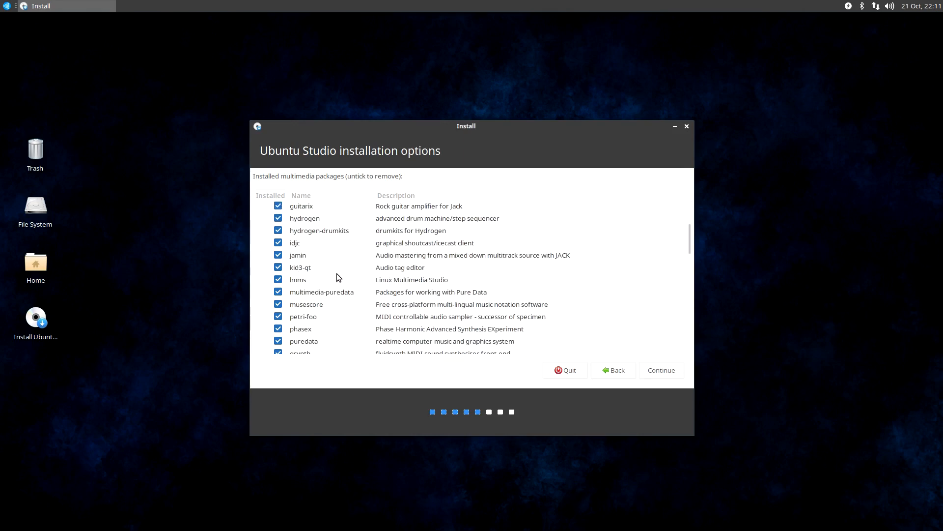
scroll(337, 273, "down", 2)
scroll(337, 274, "down", 2)
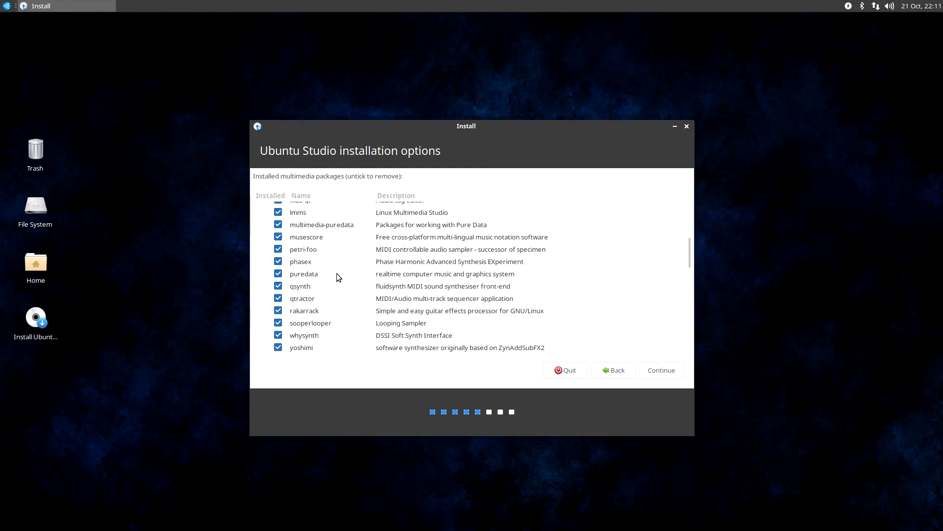
Examine the packages in the ubuntustudio-audio-core group from a2jmidid through to zita-ajbridge
scroll(337, 273, "down", 1)
scroll(337, 277, "down", 4)
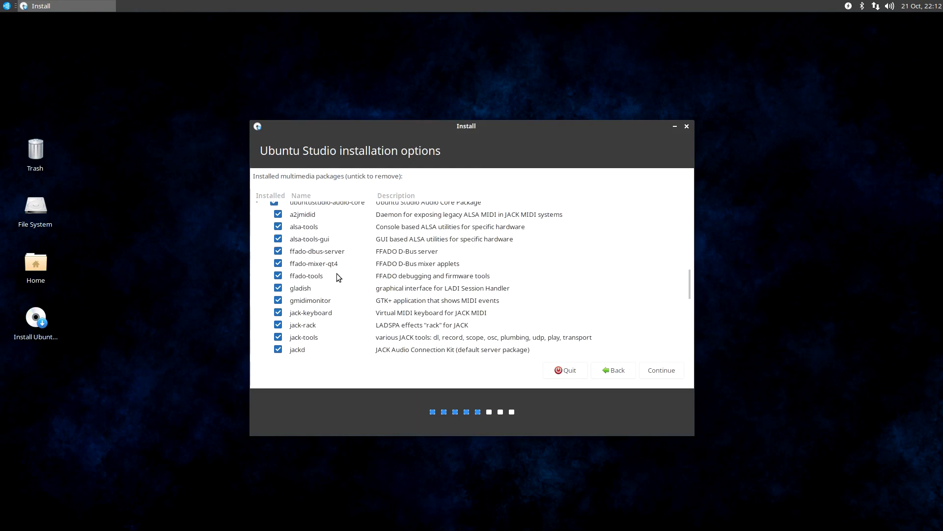
scroll(337, 274, "down", 3)
scroll(337, 273, "down", 5)
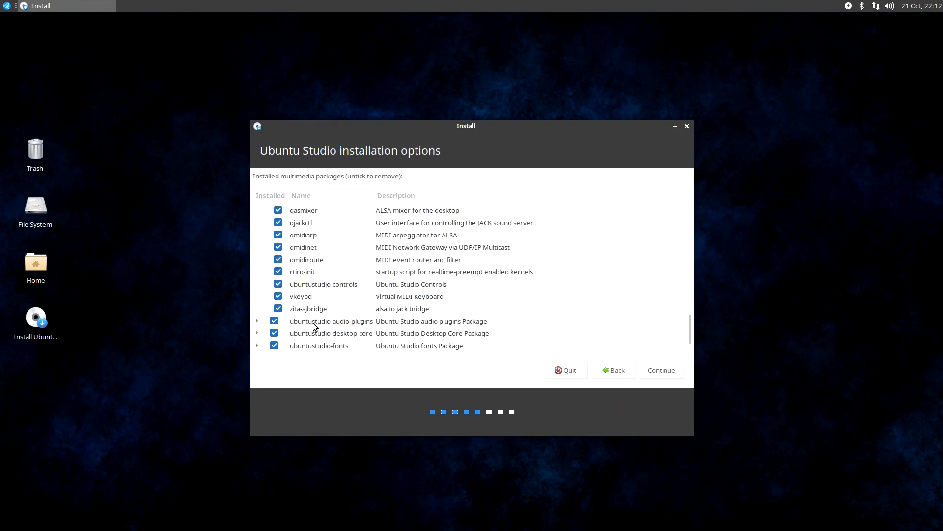
Expand the ubuntustudio-desktop-core group and examine its first packages, including the printing and font entries
left_click(256, 334)
scroll(339, 305, "down", 2)
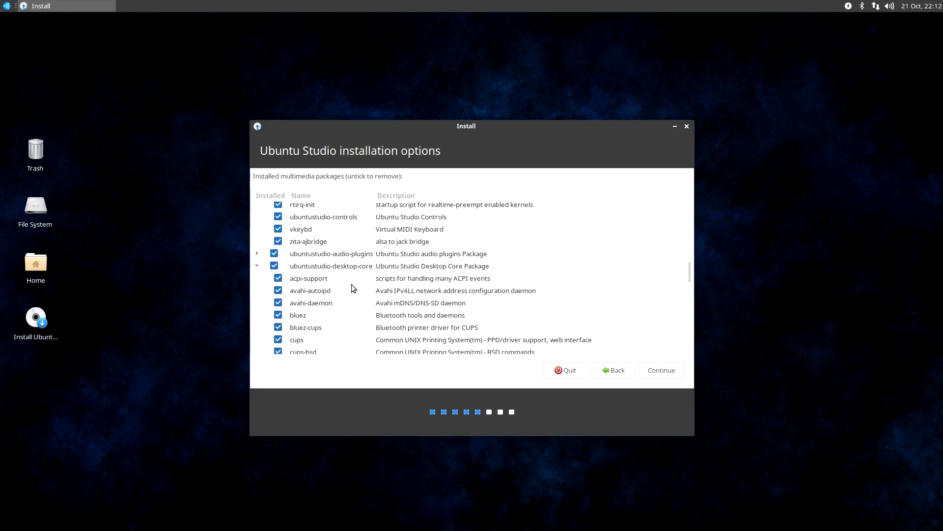
scroll(352, 285, "down", 1)
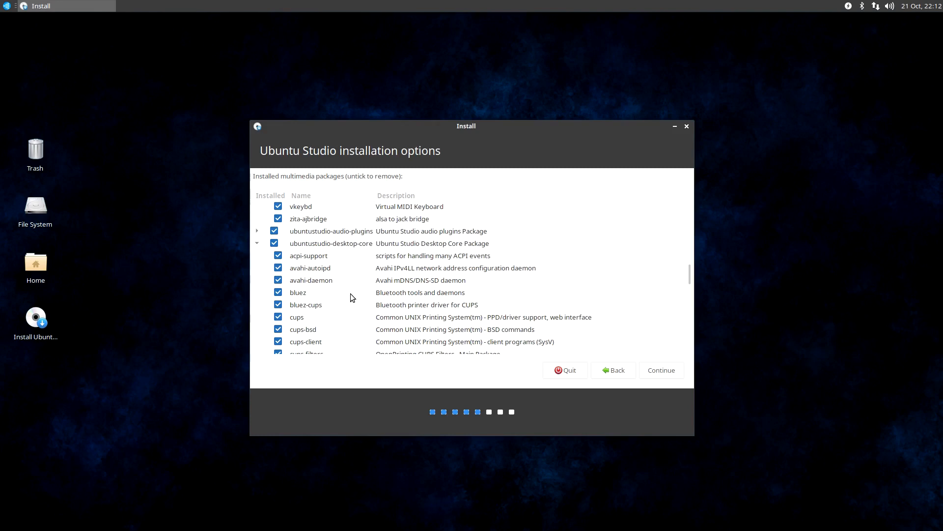
scroll(376, 240, "down", 2)
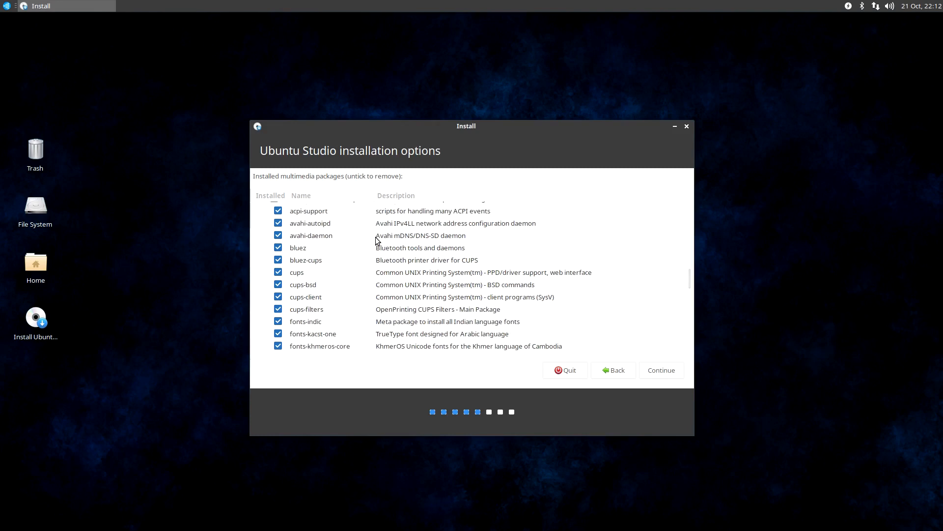
scroll(346, 273, "down", 3)
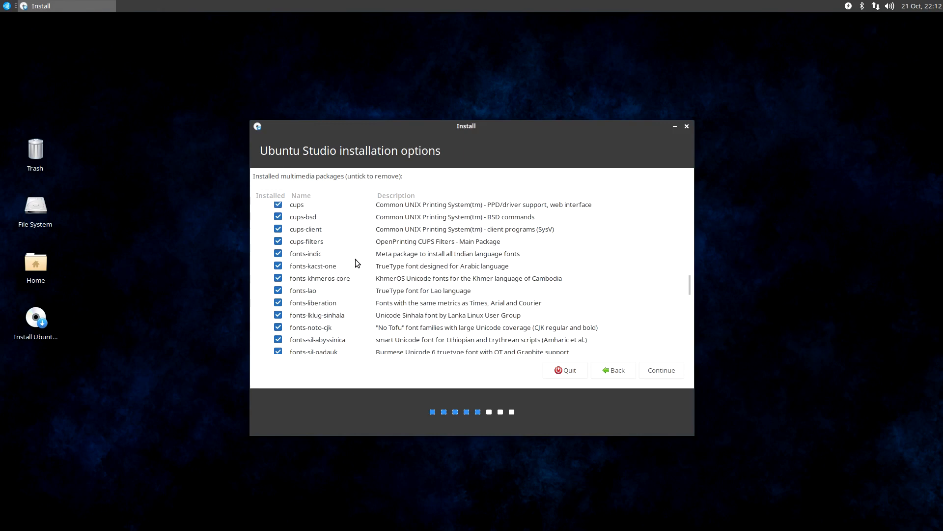
Expand the ubuntustudio-audio-plugins group and examine its plugins from abgate through to zita-rev1
scroll(402, 320, "up", 5)
left_click(257, 276)
scroll(377, 294, "down", 1)
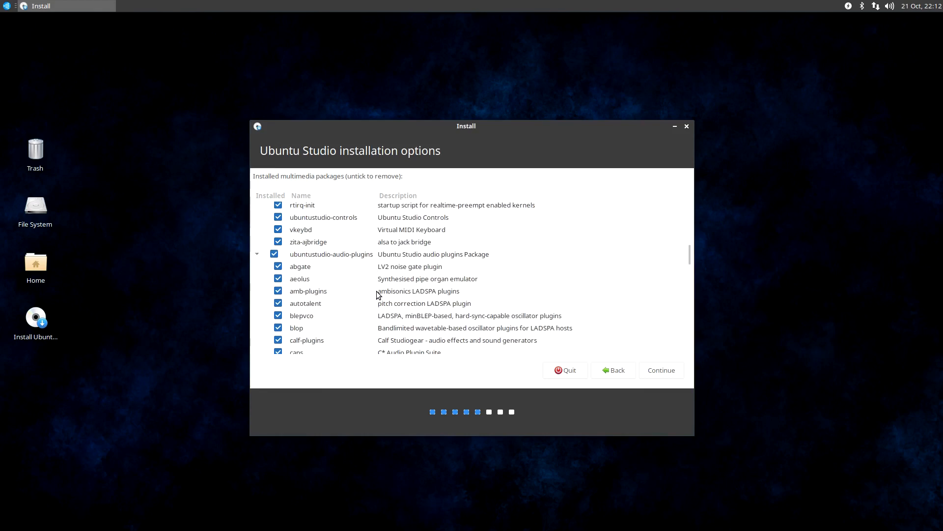
scroll(378, 294, "down", 2)
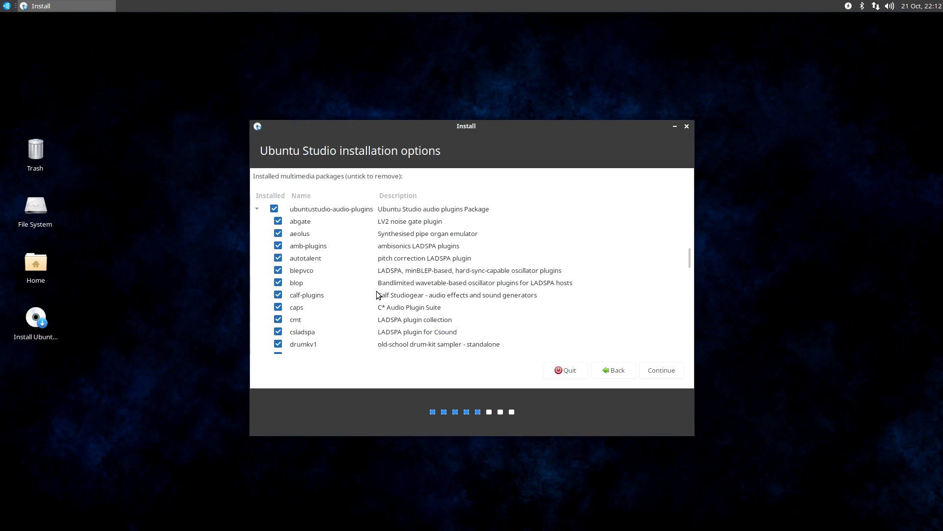
scroll(377, 295, "down", 2)
scroll(378, 296, "down", 2)
scroll(380, 297, "down", 2)
scroll(393, 309, "down", 1)
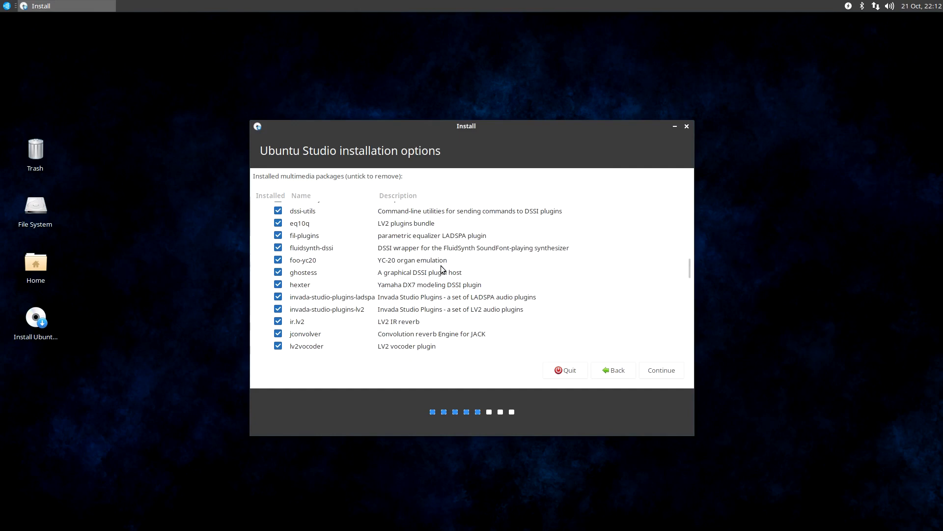
scroll(456, 262, "down", 1)
scroll(456, 264, "down", 2)
scroll(457, 265, "down", 1)
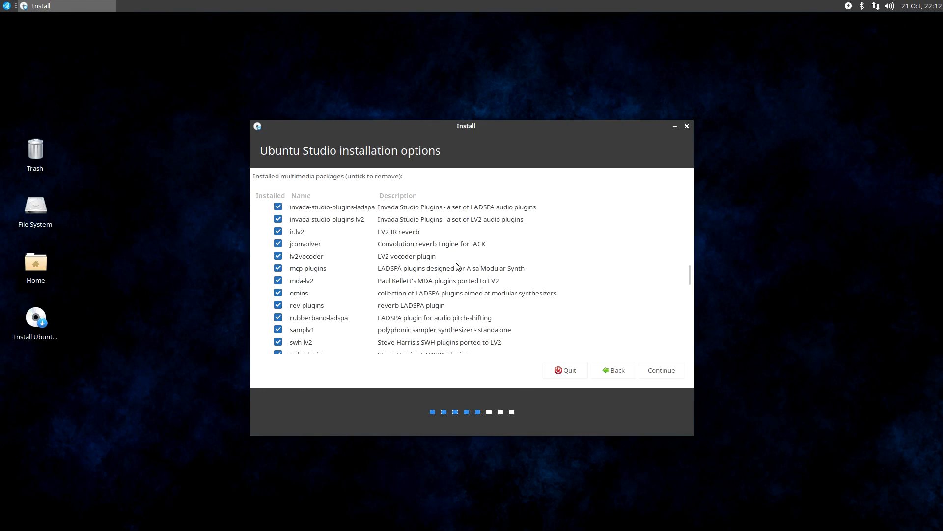
scroll(455, 263, "down", 1)
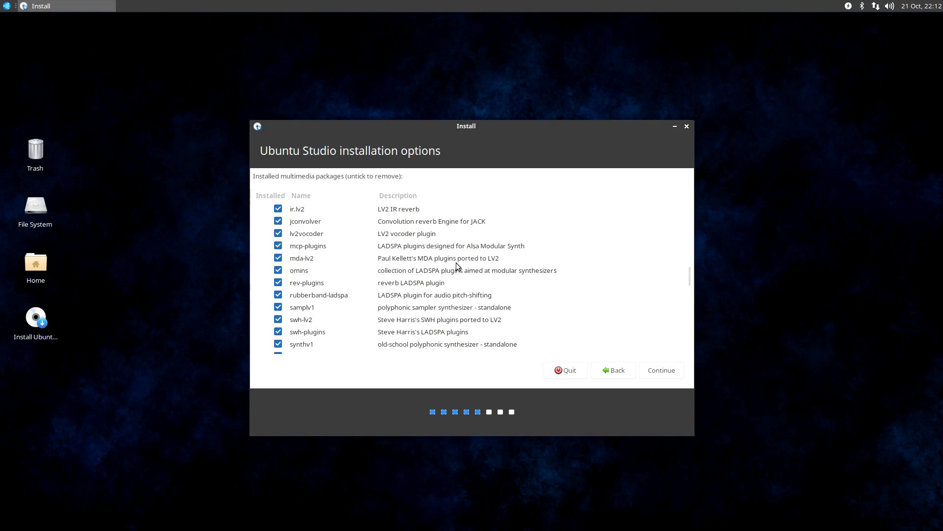
scroll(456, 263, "down", 2)
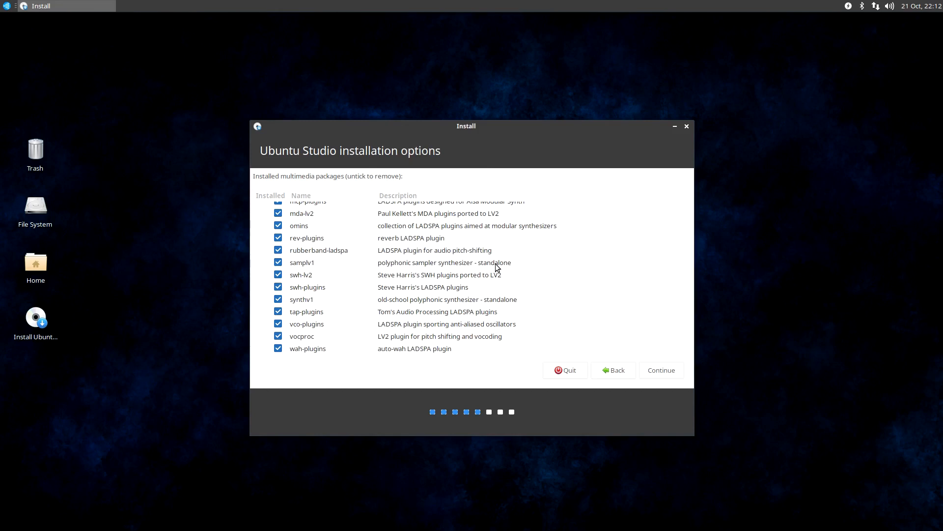
scroll(495, 265, "down", 5)
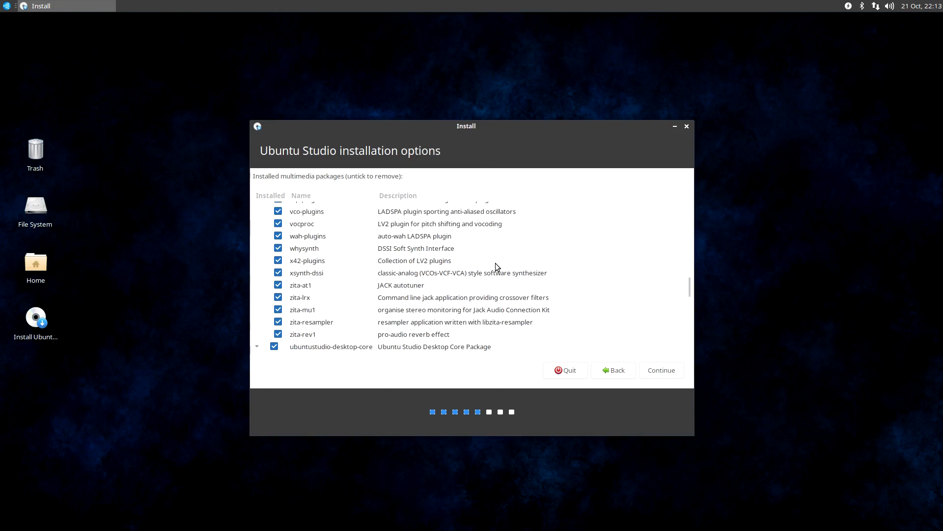
Examine the packages in the ubuntustudio-desktop-core group from acpi-support through to xubuntu-icon-theme
scroll(495, 267, "down", 4)
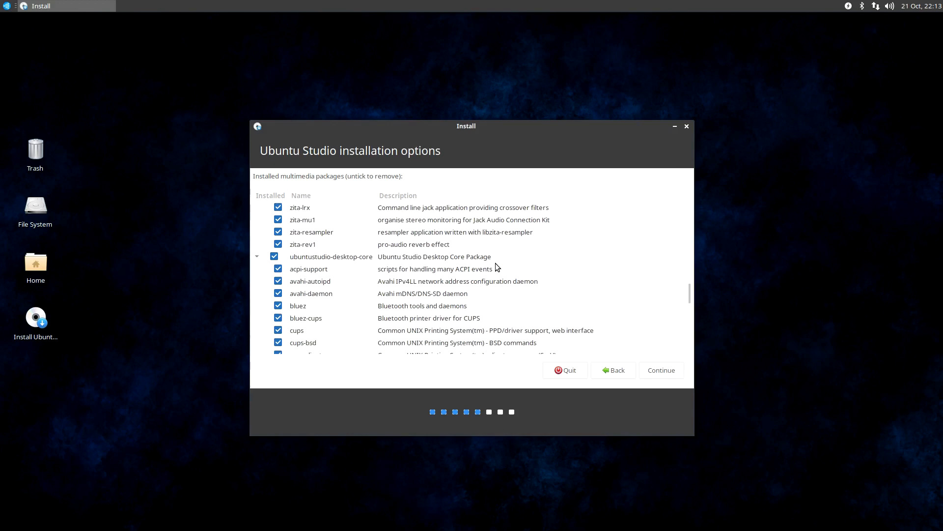
scroll(497, 267, "down", 3)
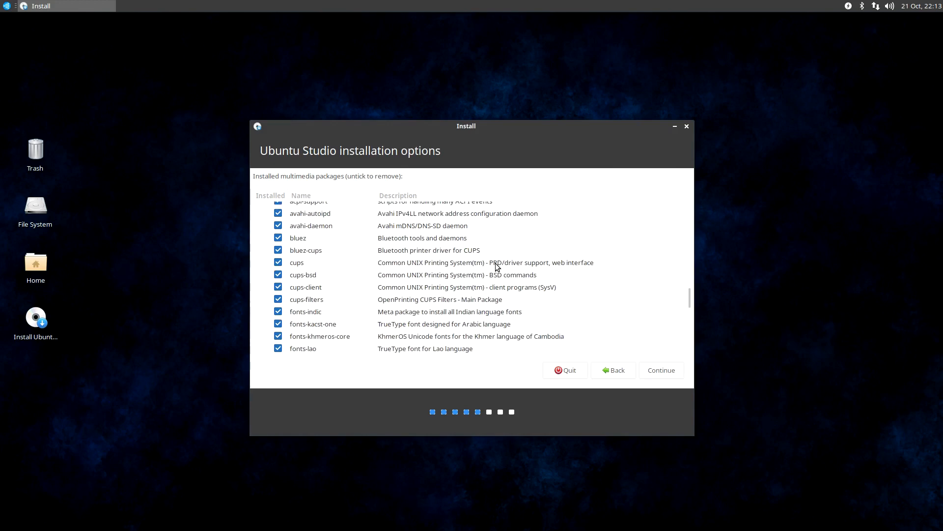
scroll(466, 273, "up", 1)
scroll(418, 288, "down", 1)
scroll(366, 282, "down", 8)
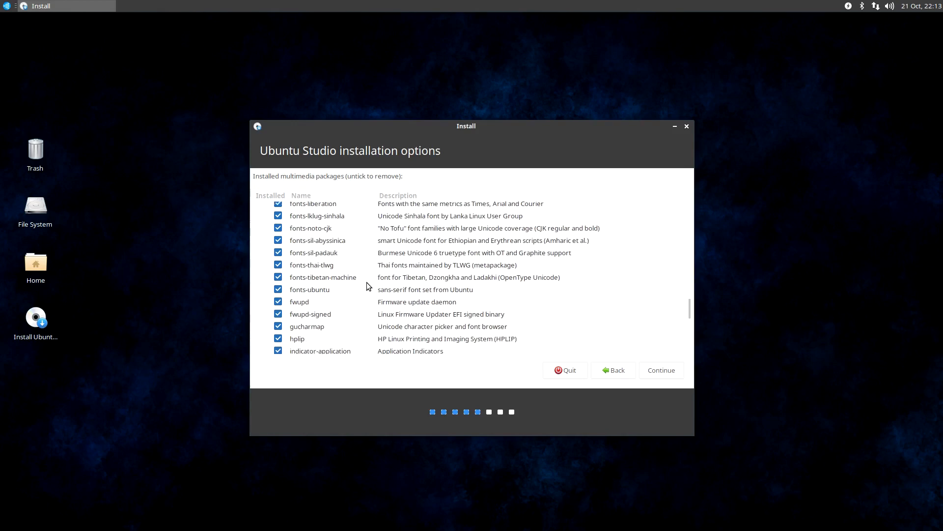
scroll(366, 282, "down", 7)
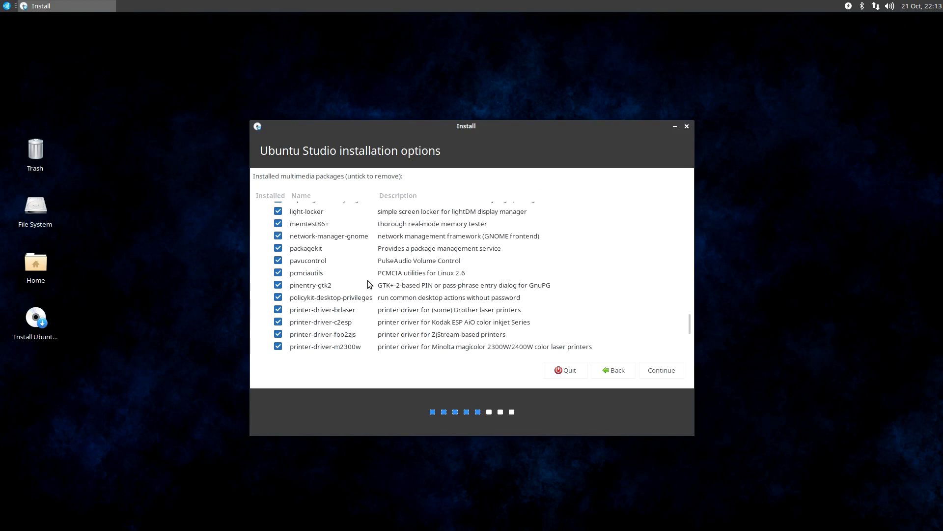
scroll(367, 281, "down", 3)
scroll(368, 280, "down", 1)
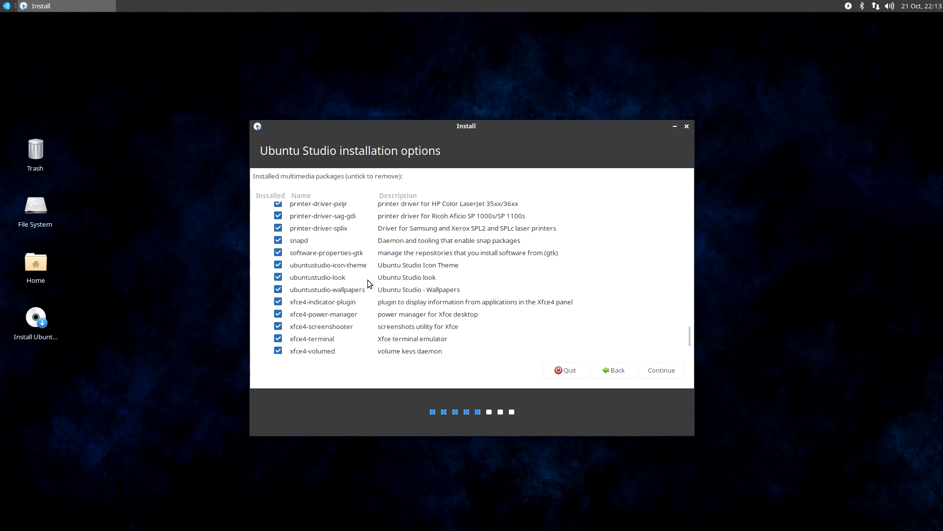
scroll(353, 285, "down", 3)
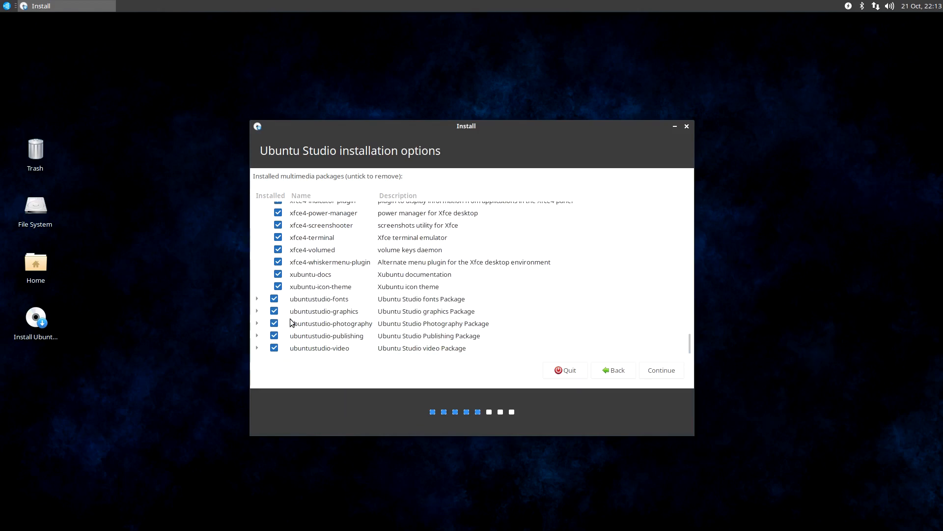
Expand the ubuntustudio-fonts group and examine its font packages from cm-super-x11 through to xfonts-scalable
left_click(253, 298)
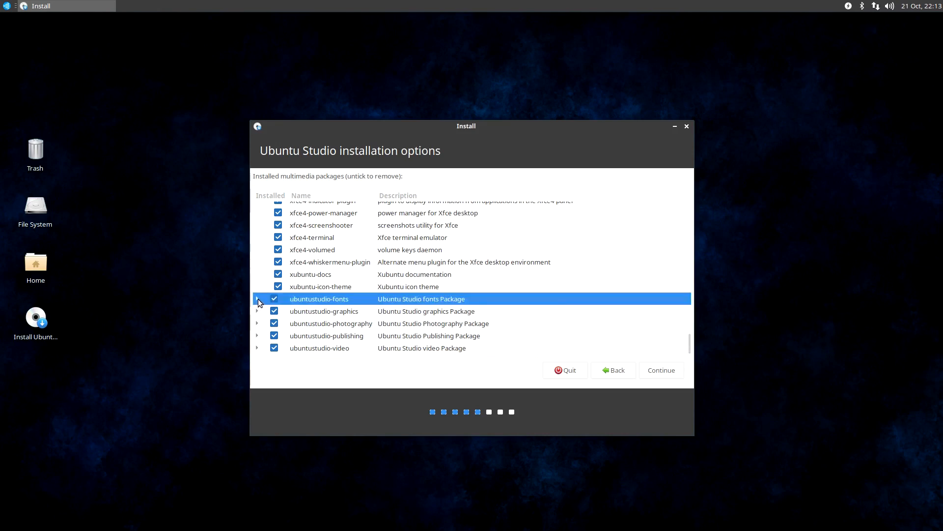
left_click(258, 299)
scroll(413, 305, "down", 3)
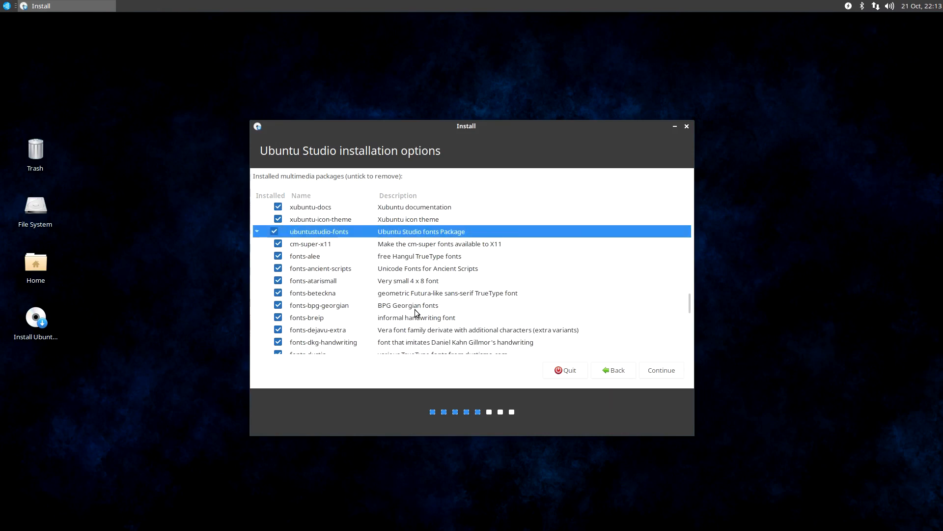
scroll(420, 297, "down", 4)
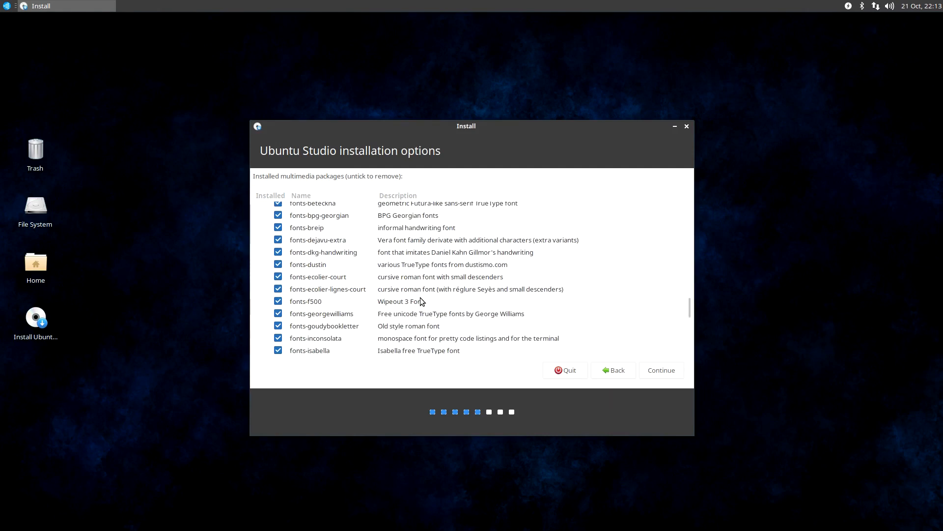
scroll(420, 297, "down", 2)
scroll(420, 297, "down", 3)
scroll(420, 297, "down", 3)
scroll(420, 297, "down", 2)
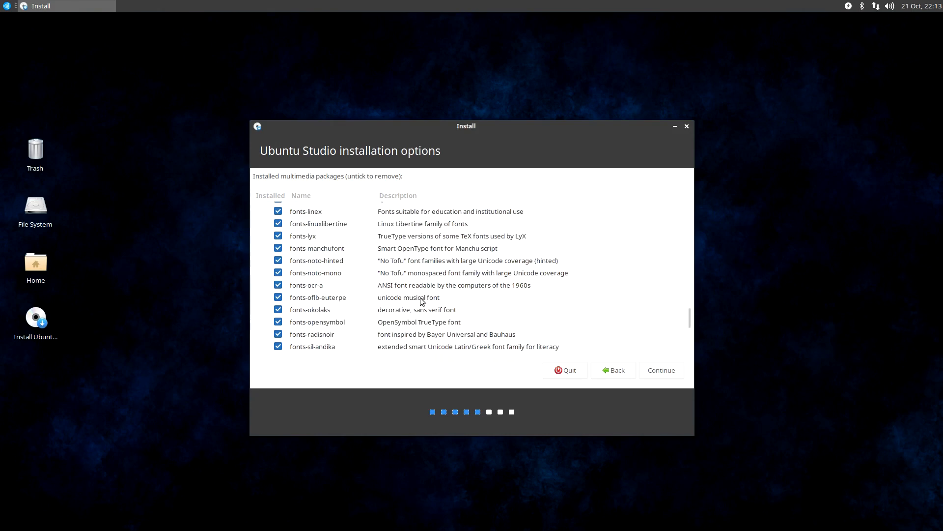
scroll(420, 297, "down", 2)
scroll(420, 298, "down", 2)
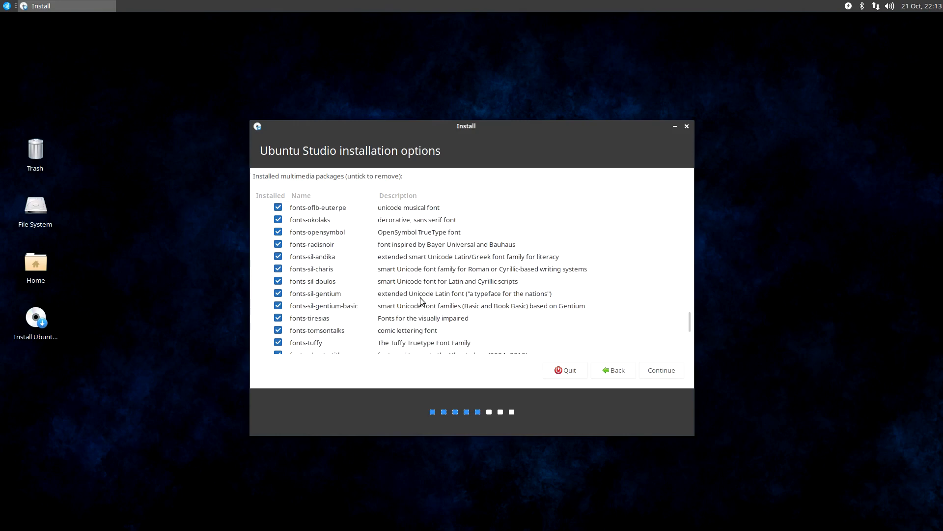
scroll(421, 300, "down", 3)
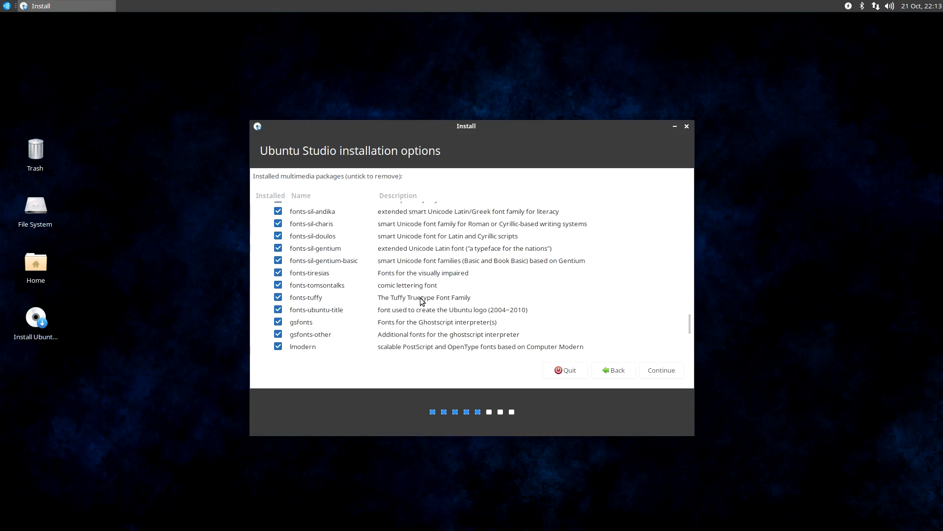
scroll(421, 301, "down", 2)
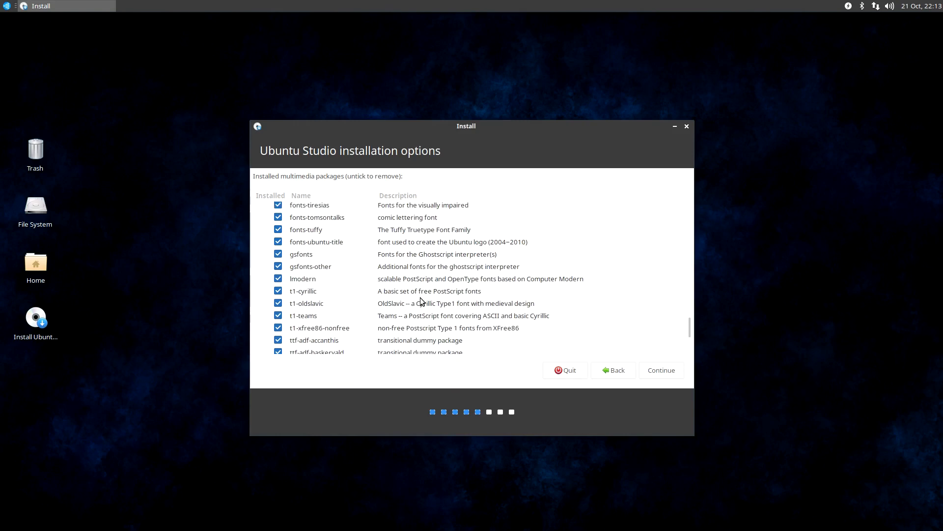
scroll(461, 280, "down", 2)
scroll(462, 280, "down", 5)
scroll(461, 278, "down", 5)
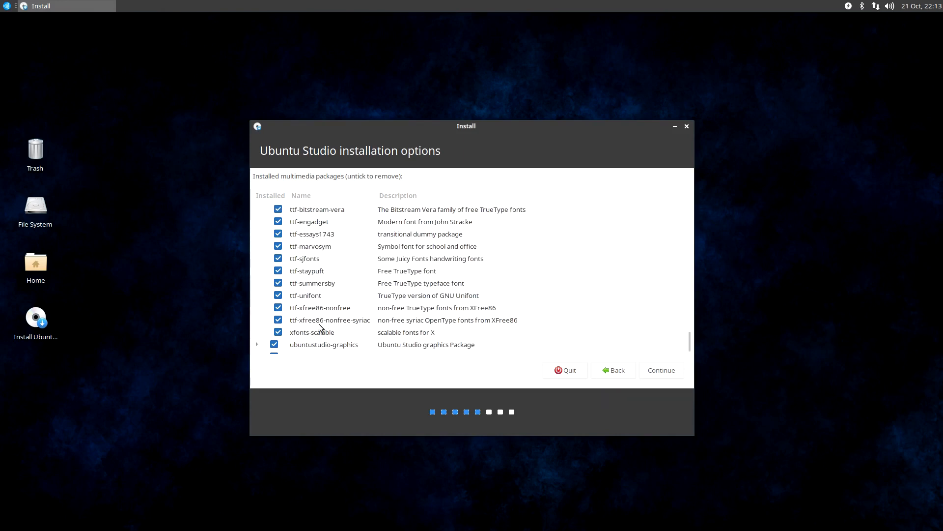
scroll(313, 301, "down", 1)
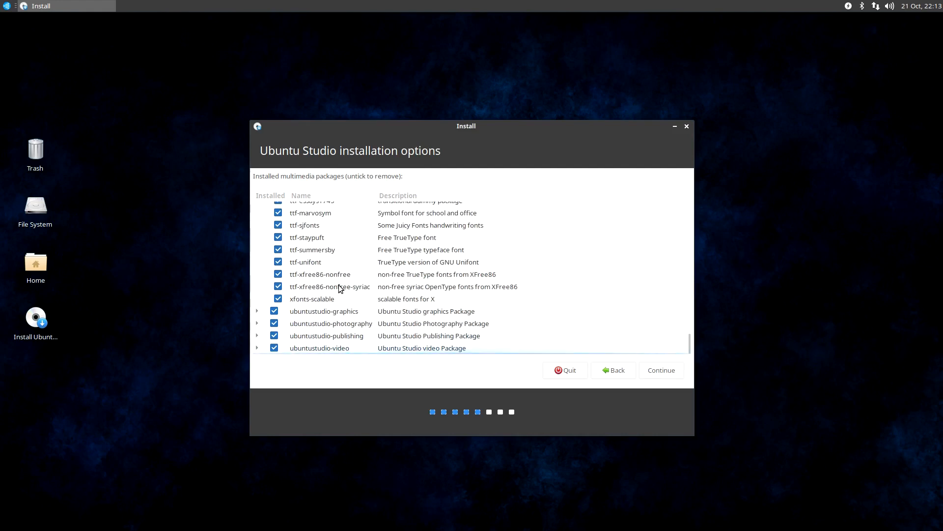
Expand the ubuntustudio-graphics group and examine its packages from blender through to xserver-xorg-input-wacom
left_click(257, 311)
scroll(407, 264, "down", 1)
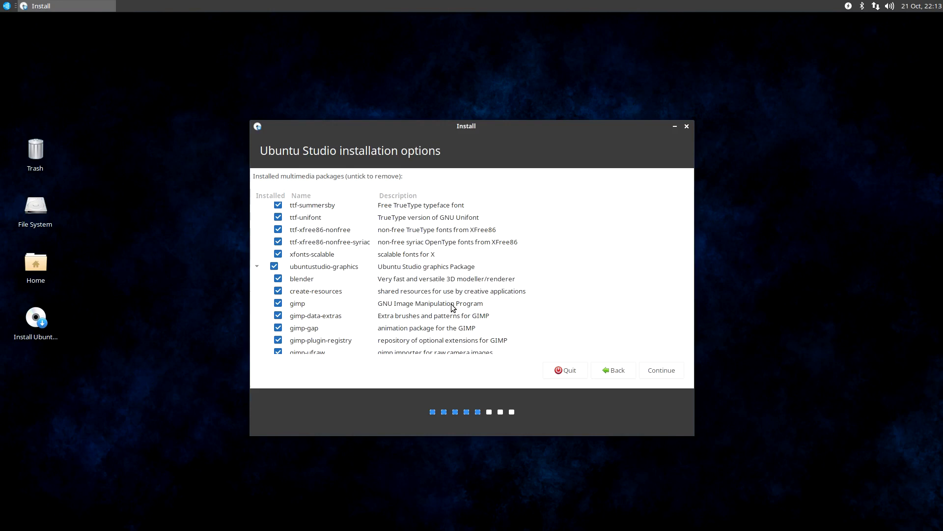
scroll(452, 304, "down", 1)
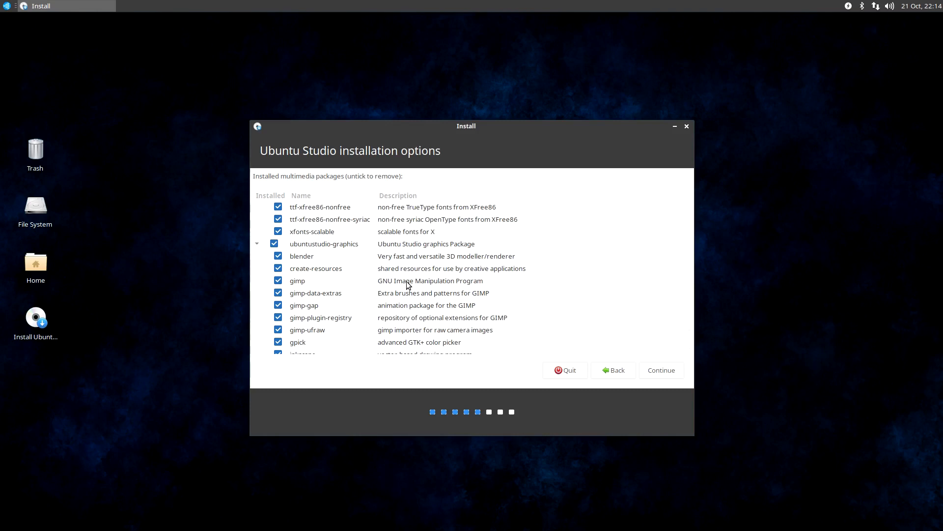
scroll(406, 282, "down", 2)
scroll(404, 276, "down", 1)
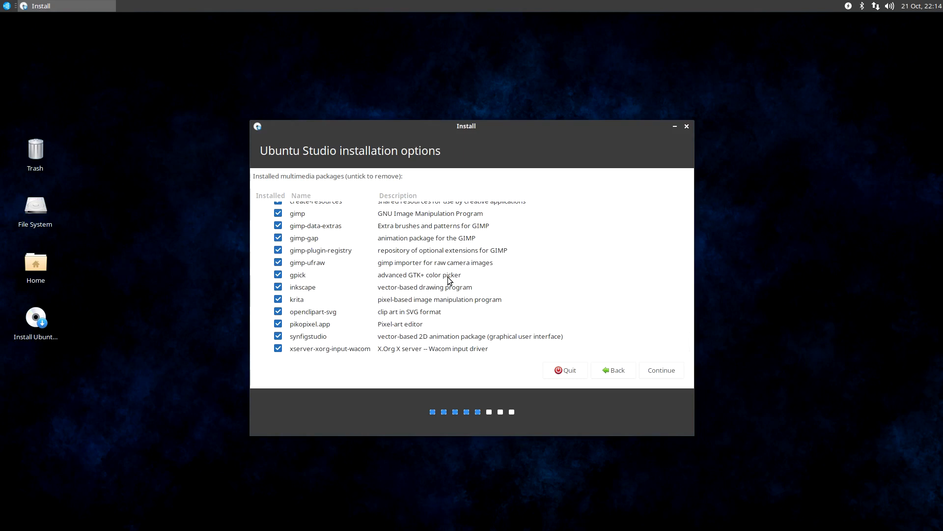
scroll(447, 279, "down", 1)
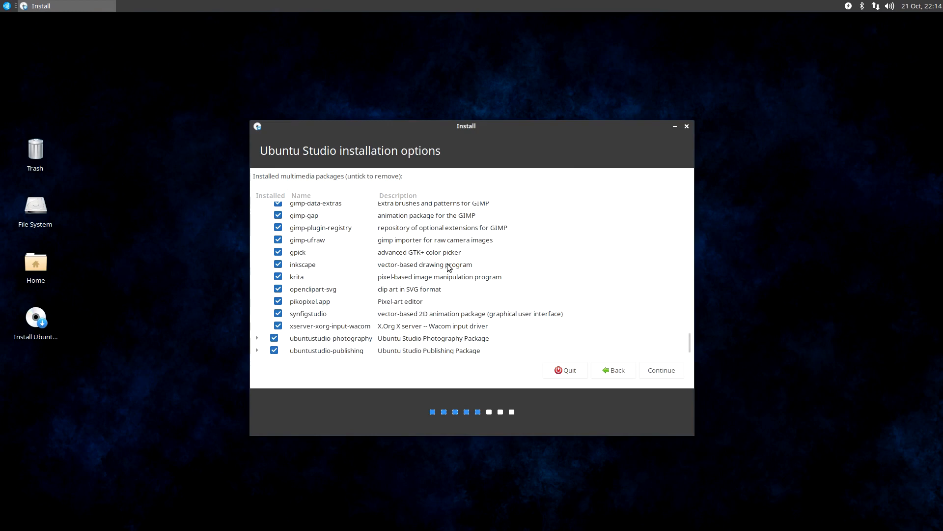
scroll(447, 268, "up", 2)
scroll(445, 288, "up", 3)
scroll(445, 287, "down", 3)
scroll(446, 290, "up", 1)
scroll(446, 289, "down", 3)
scroll(388, 353, "down", 1)
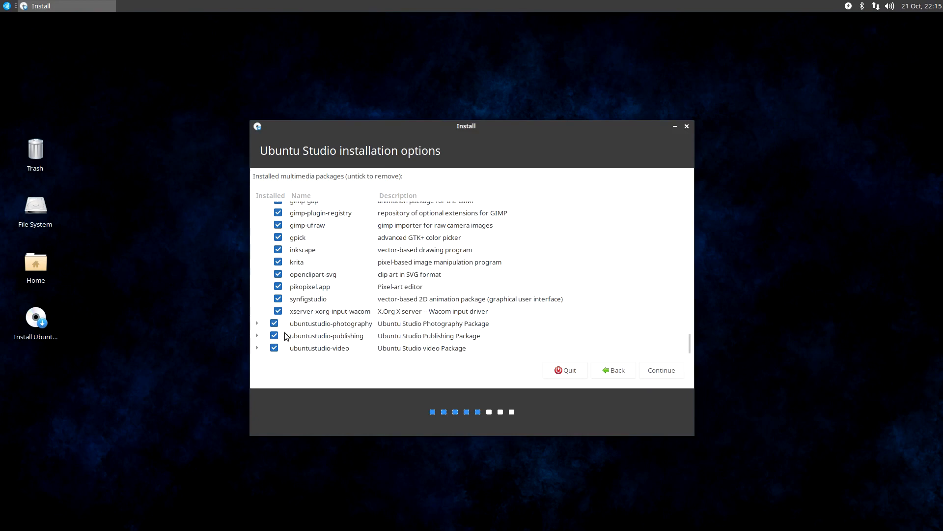
Expand the ubuntustudio-photography group and examine its packages from argyll through to rawtherapee
left_click(256, 323)
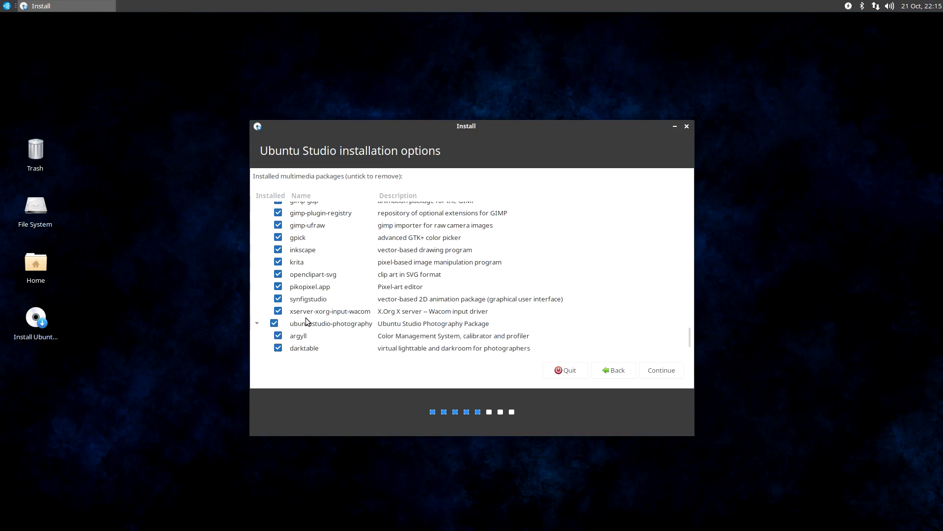
scroll(470, 297, "down", 3)
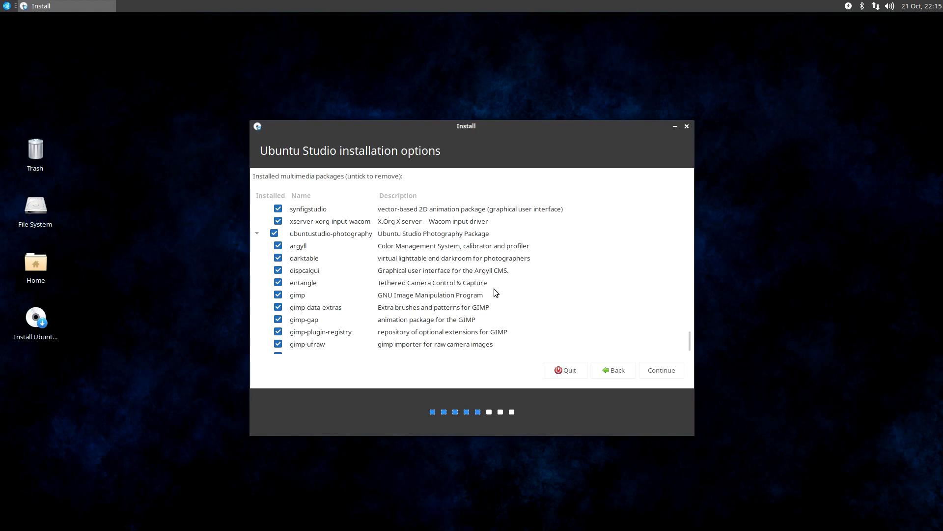
scroll(452, 287, "down", 3)
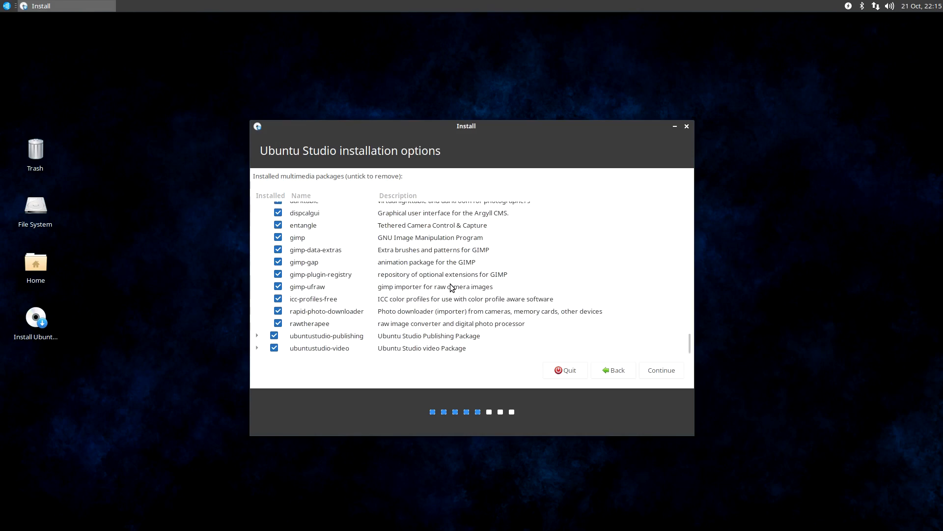
scroll(452, 286, "up", 1)
scroll(452, 286, "up", 1)
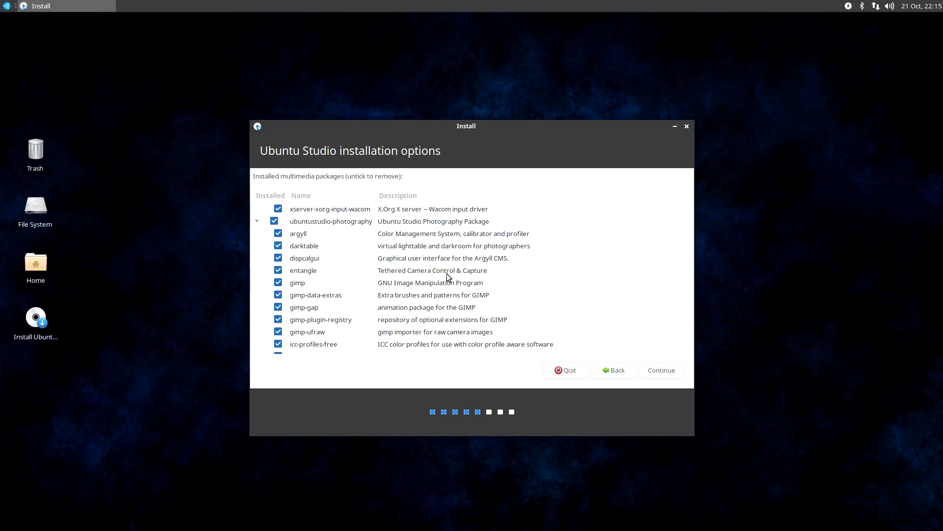
scroll(447, 276, "down", 1)
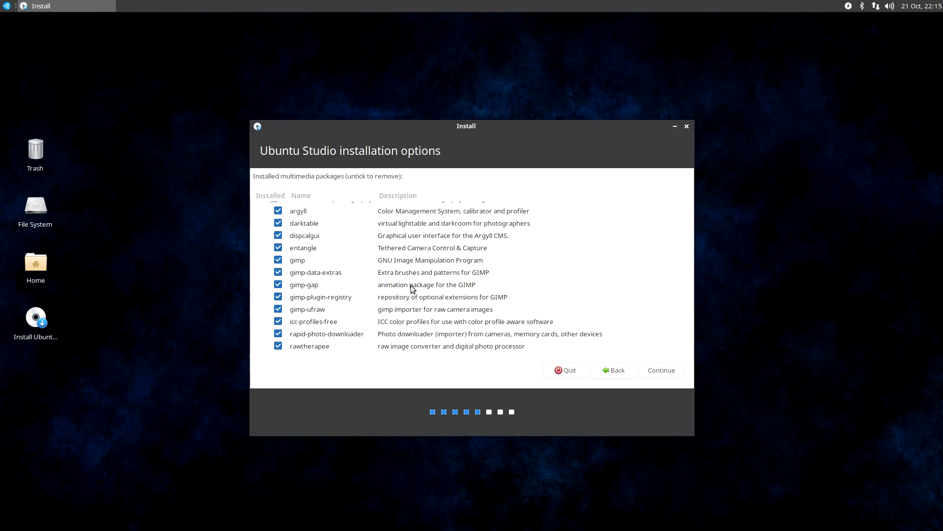
scroll(411, 289, "up", 1)
scroll(411, 287, "down", 2)
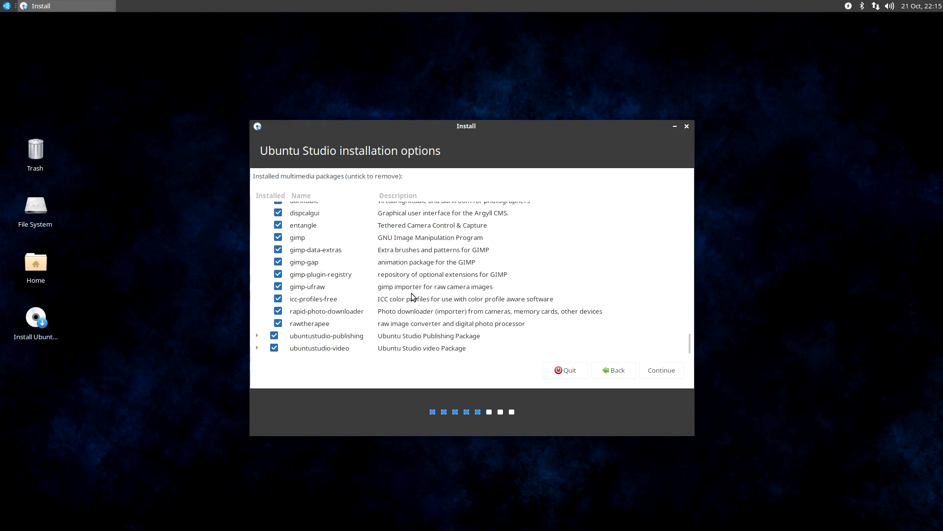
scroll(401, 297, "down", 1)
Expand the ubuntustudio-publishing group and examine its packages from calibre through to scribus
left_click(257, 336)
scroll(375, 314, "down", 1)
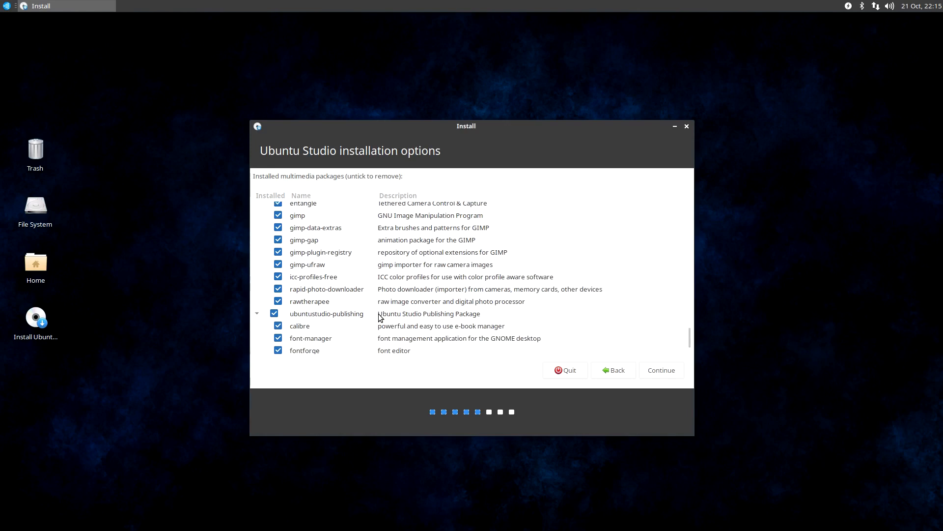
scroll(379, 317, "down", 2)
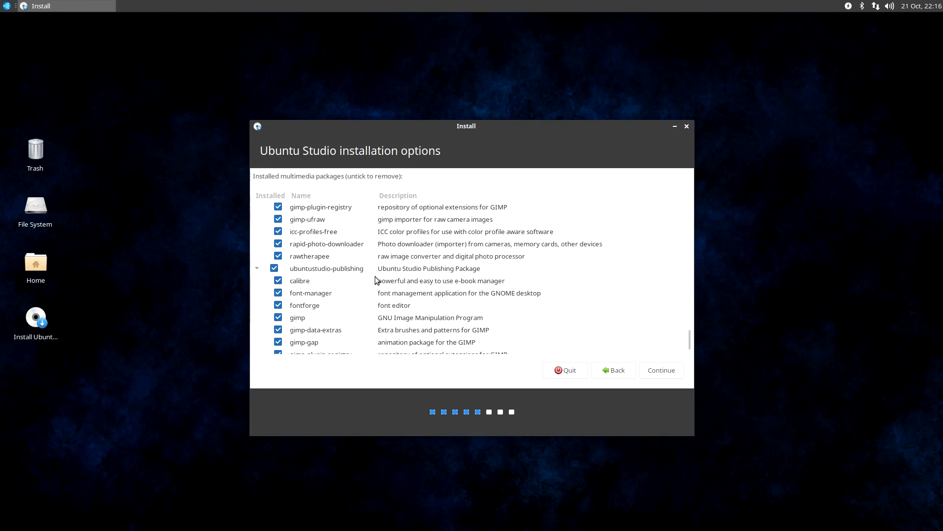
scroll(375, 276, "down", 1)
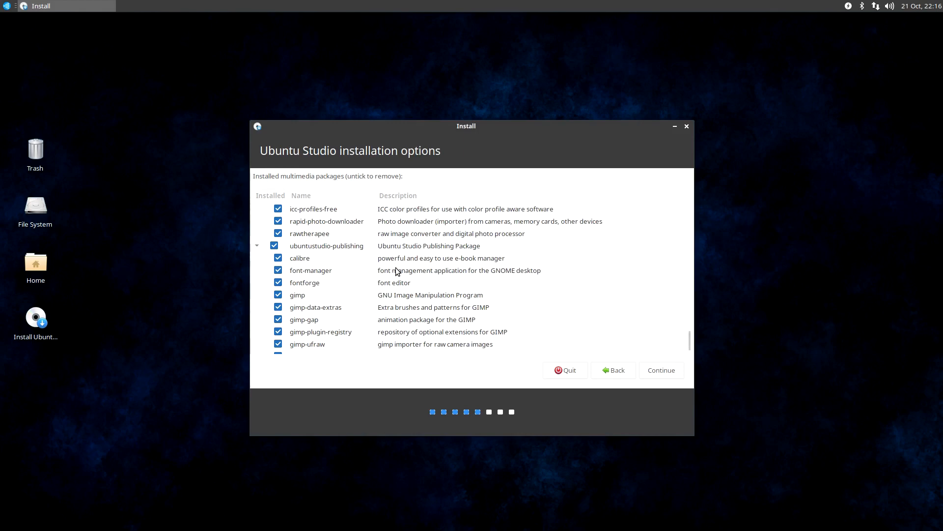
scroll(376, 281, "up", 4)
scroll(376, 280, "up", 2)
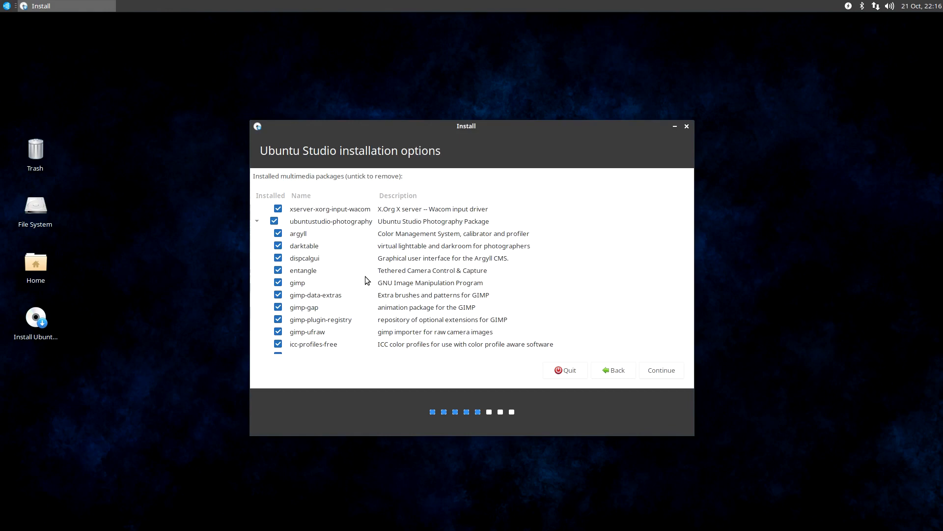
scroll(353, 295, "down", 5)
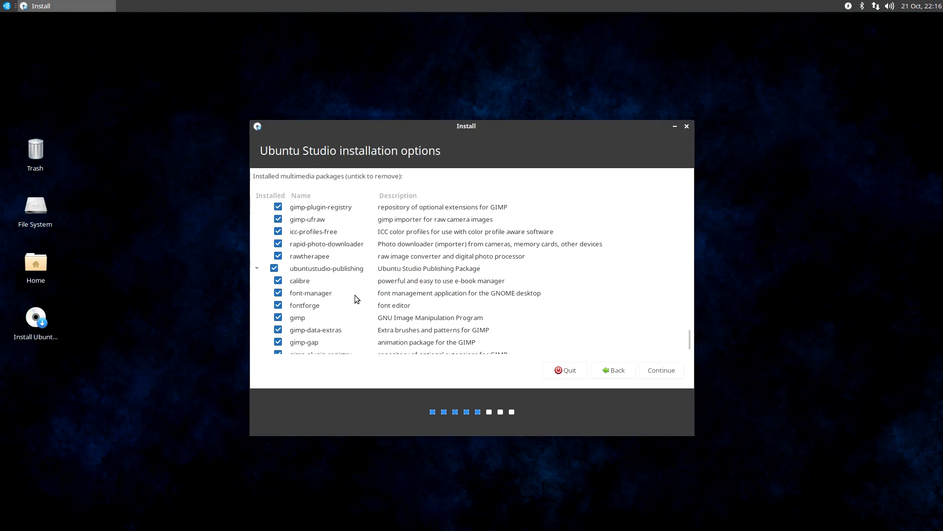
scroll(386, 305, "down", 4)
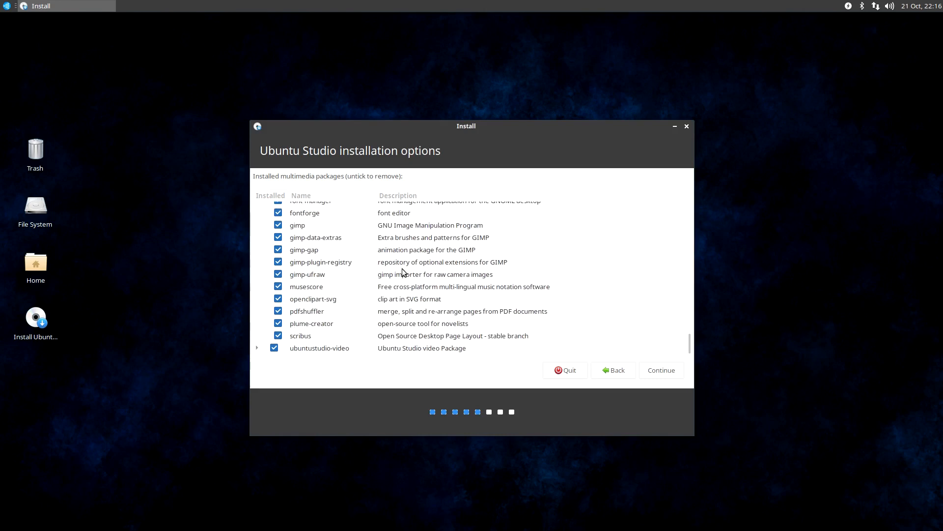
scroll(314, 304, "up", 2)
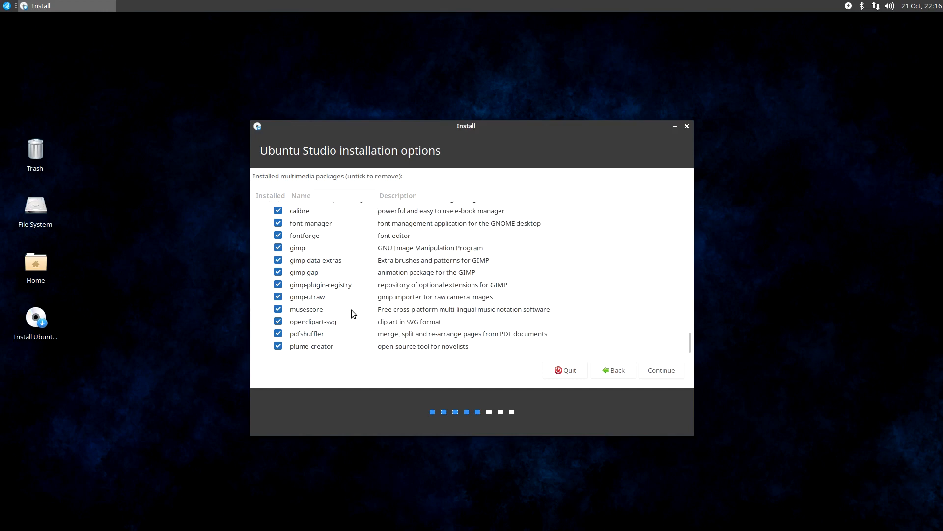
scroll(351, 308, "down", 1)
scroll(352, 308, "down", 1)
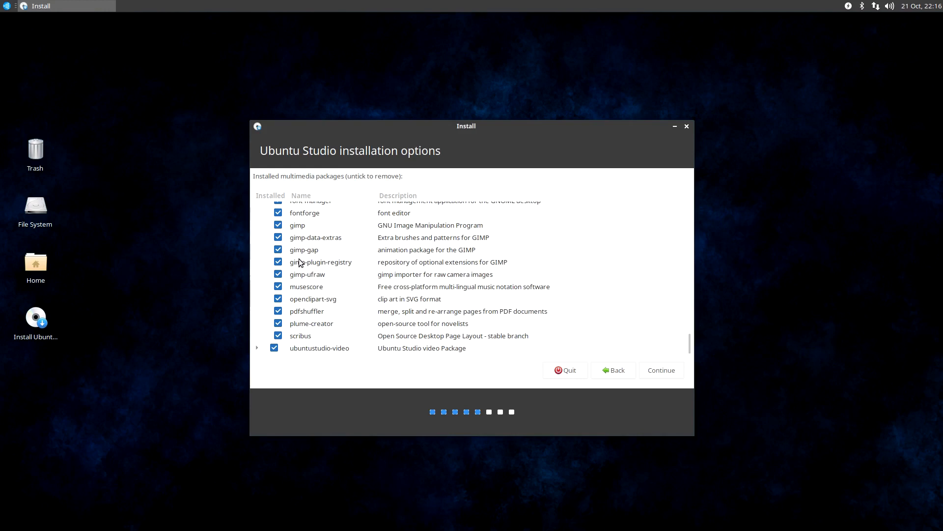
Expand the ubuntustudio-video group, examine its packages from audacity through to xjadeo, and accept the multimedia package selection
left_click(257, 348)
scroll(352, 311, "down", 3)
scroll(388, 322, "down", 1)
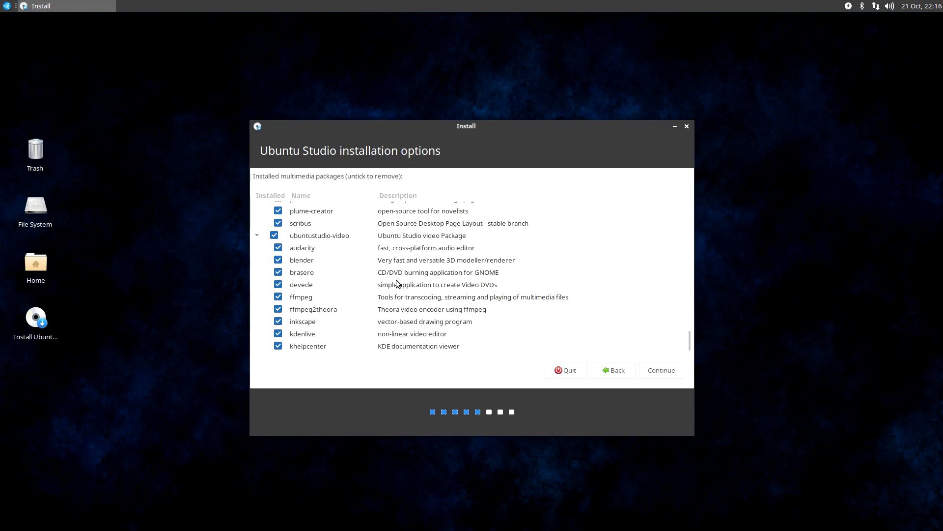
scroll(379, 288, "down", 1)
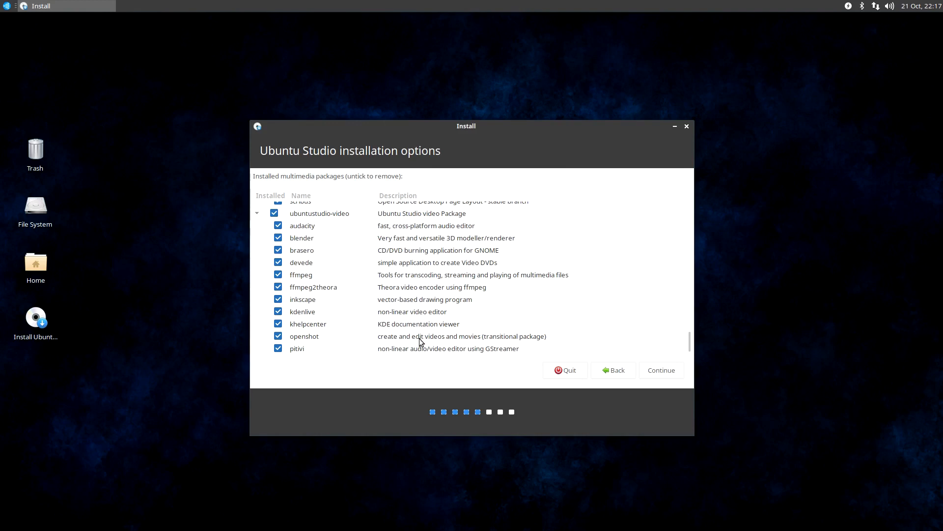
scroll(299, 350, "down", 3)
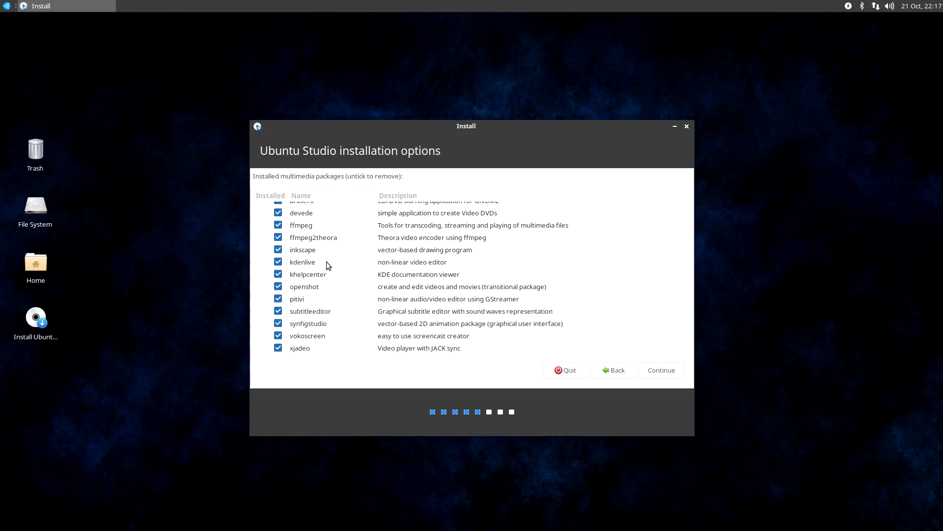
scroll(328, 265, "down", 2)
left_click(673, 375)
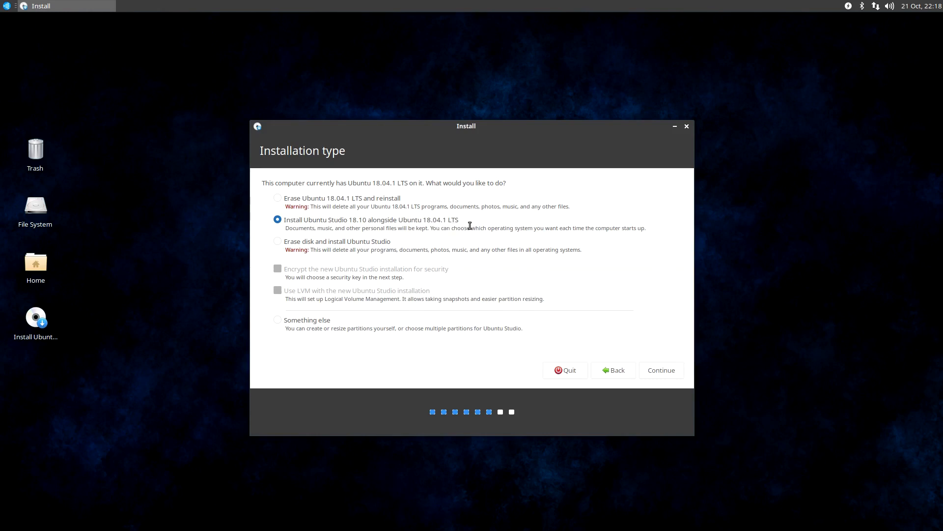
Choose "Something else" as the installation type and proceed to manual partitioning
left_click(278, 242)
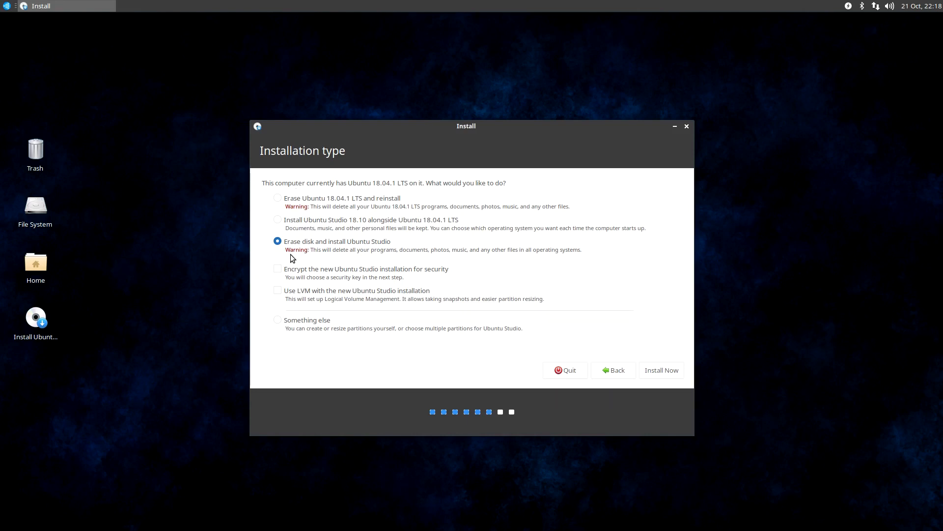
left_click(280, 322)
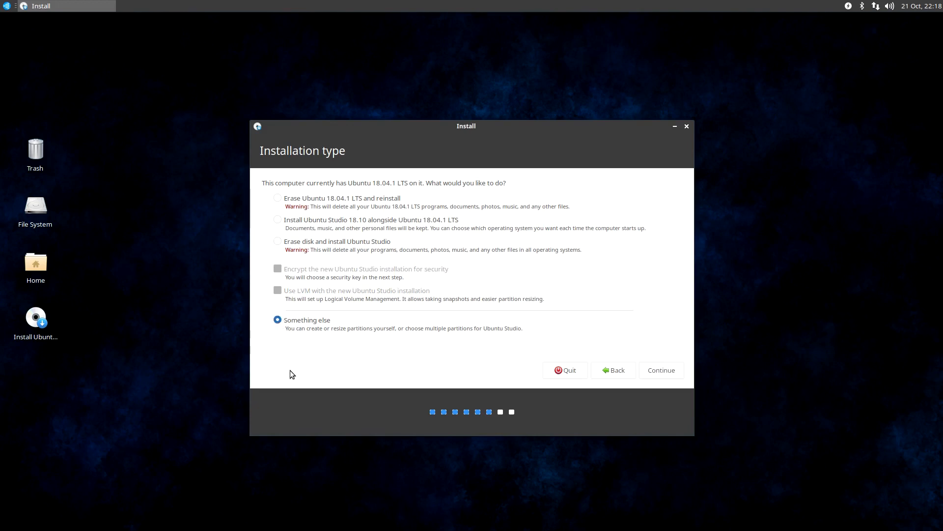
left_click(676, 373)
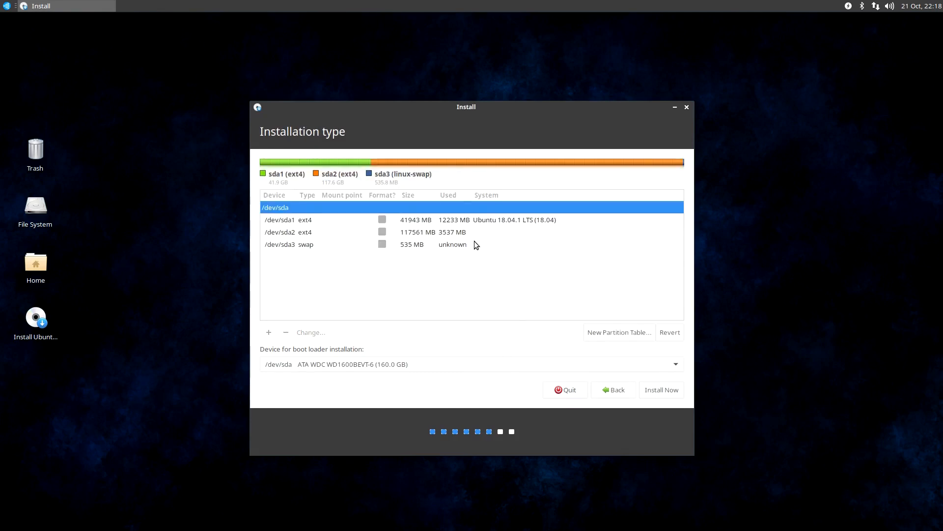
Set /dev/sda1 to be formatted as Ext4 journaling file system with mount point /, and write the change to disk
left_click(295, 232)
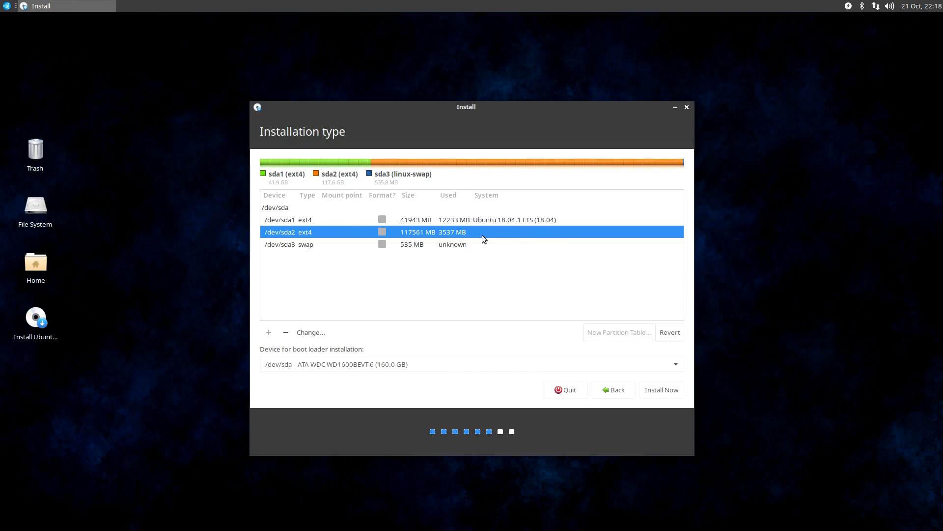
left_click(316, 221)
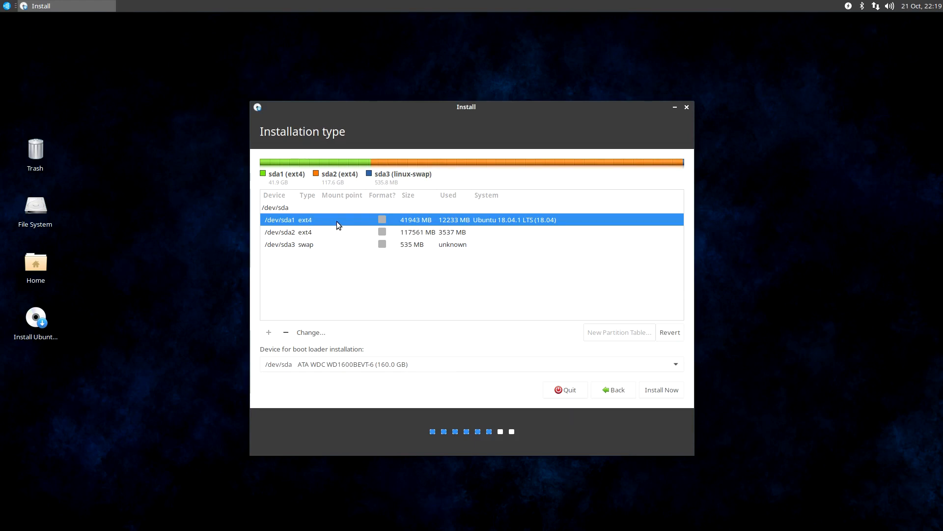
left_click(333, 233)
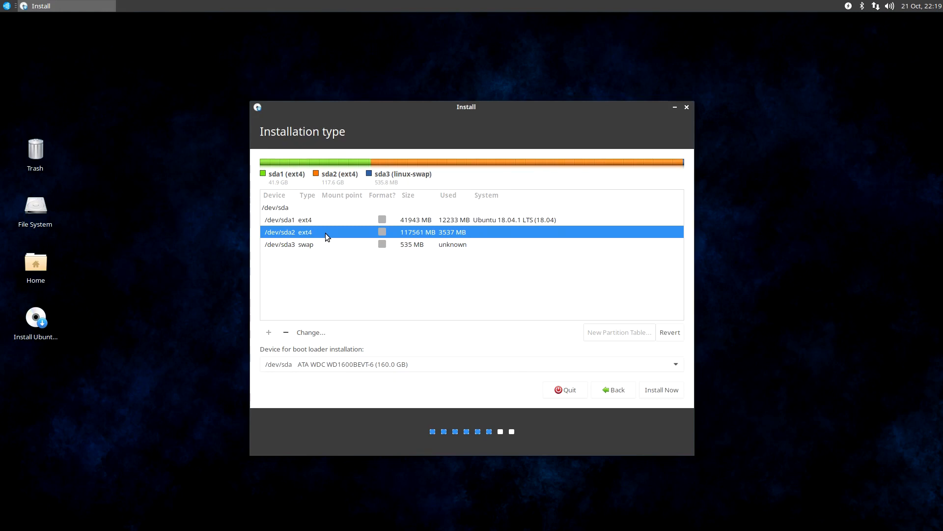
left_click(326, 220)
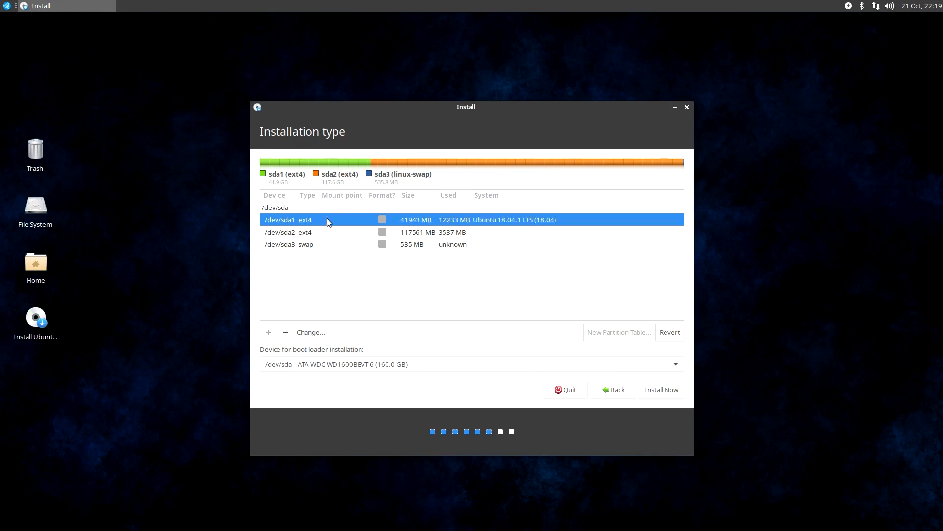
left_click(304, 334)
left_click(494, 263)
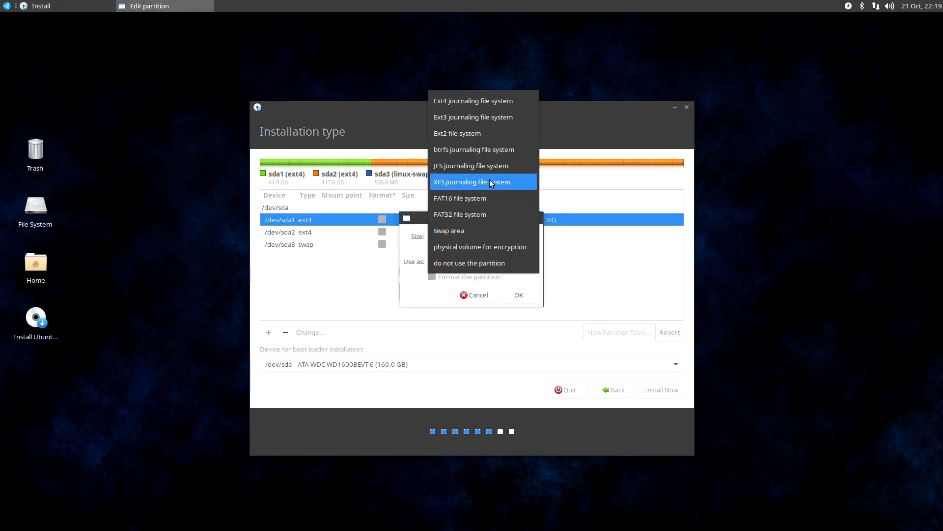
left_click(487, 100)
left_click(484, 279)
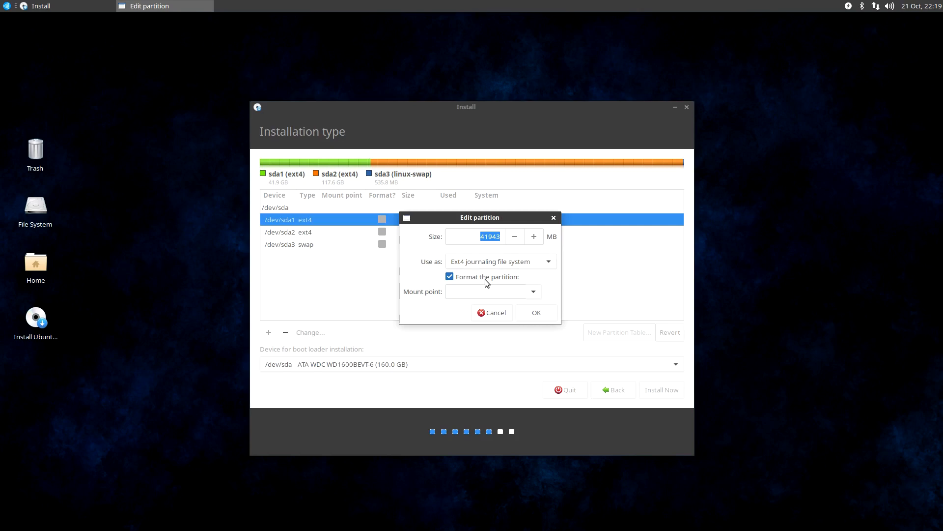
left_click(534, 290)
left_click(528, 315)
left_click(537, 313)
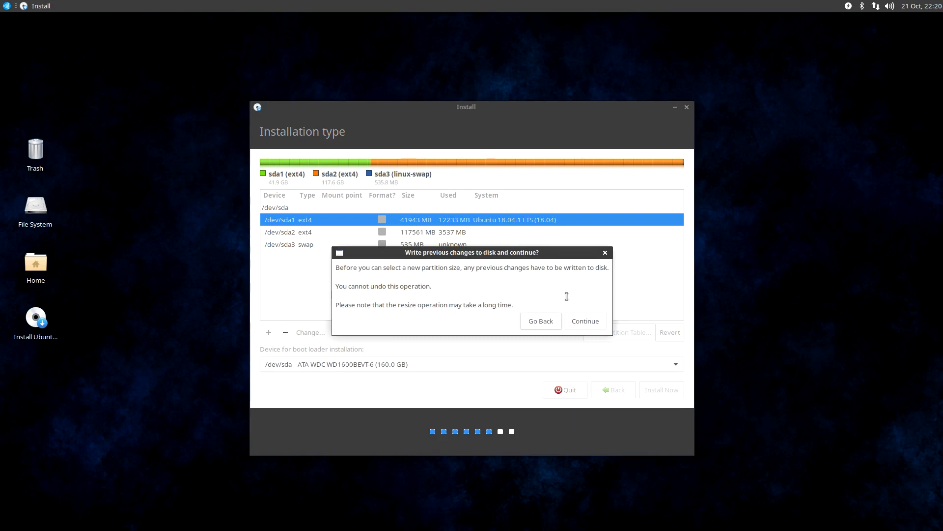
left_click(582, 321)
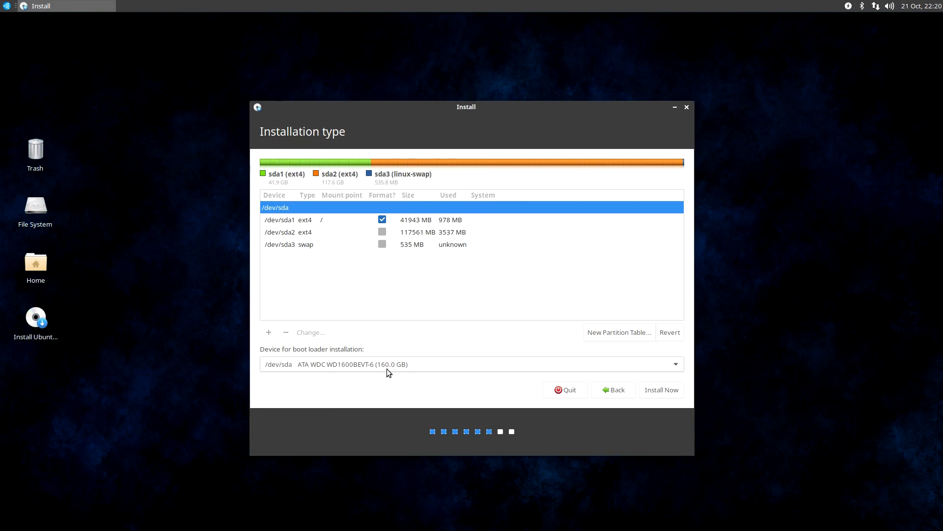
Set /dev/sda2 to be used as Ext4 journaling file system with mount point /home, without formatting it
left_click(352, 232)
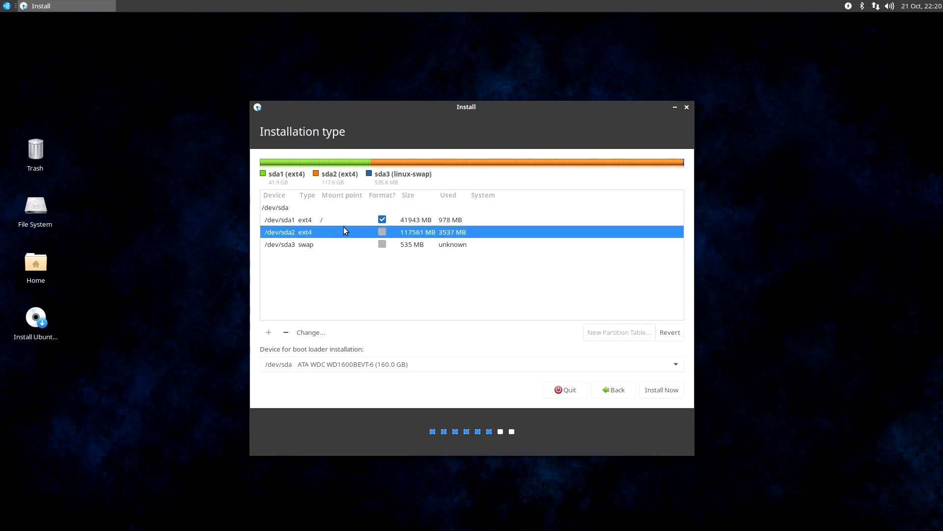
left_click(346, 219)
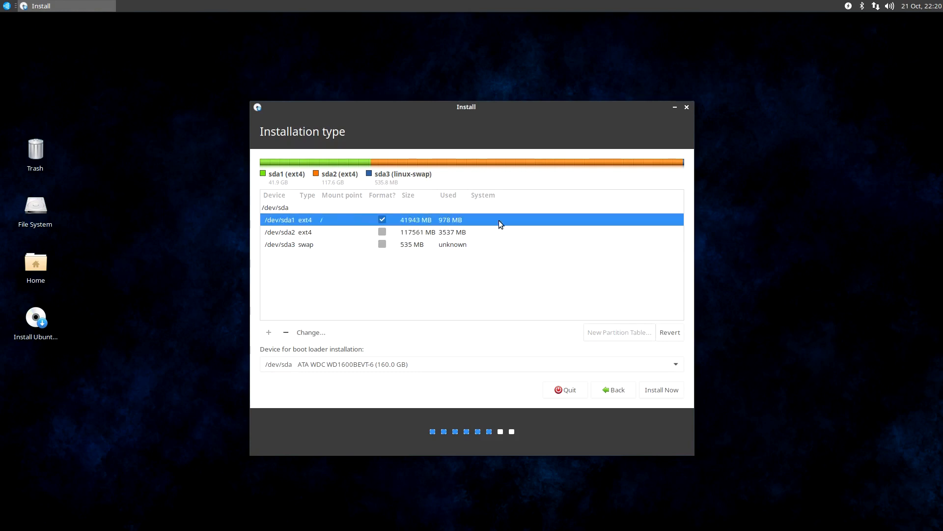
left_click(437, 233)
left_click(308, 333)
left_click(500, 261)
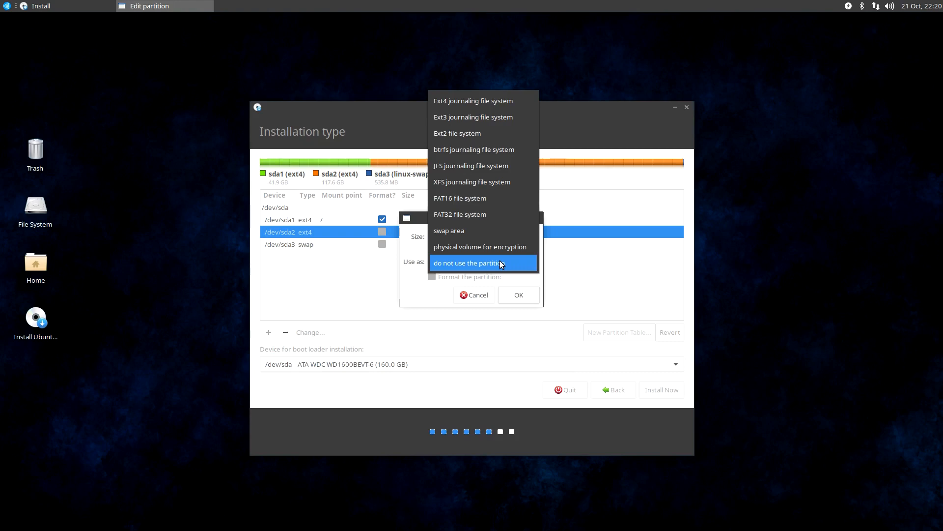
left_click(507, 101)
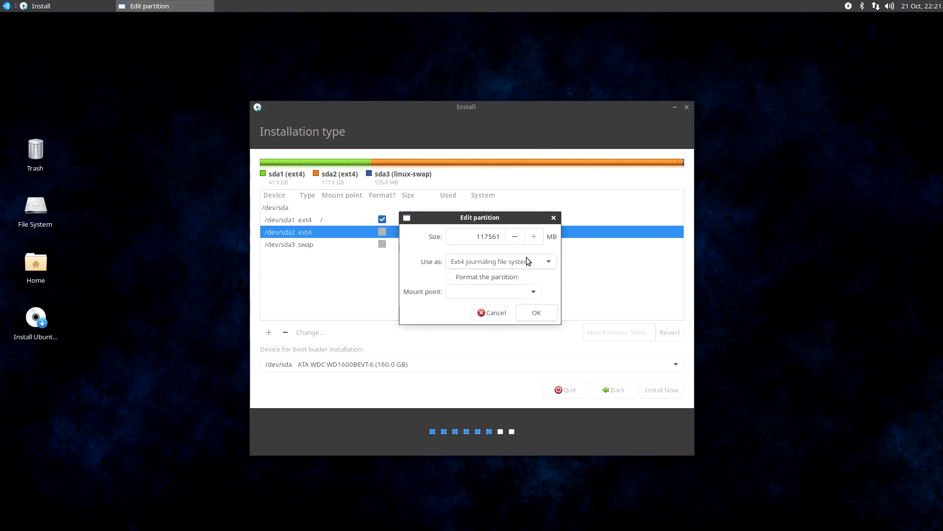
left_click(535, 290)
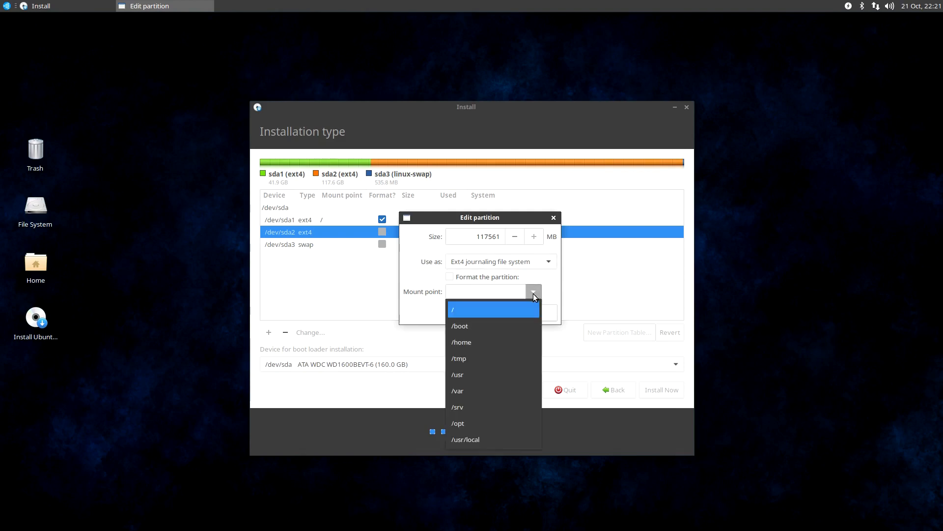
left_click(528, 342)
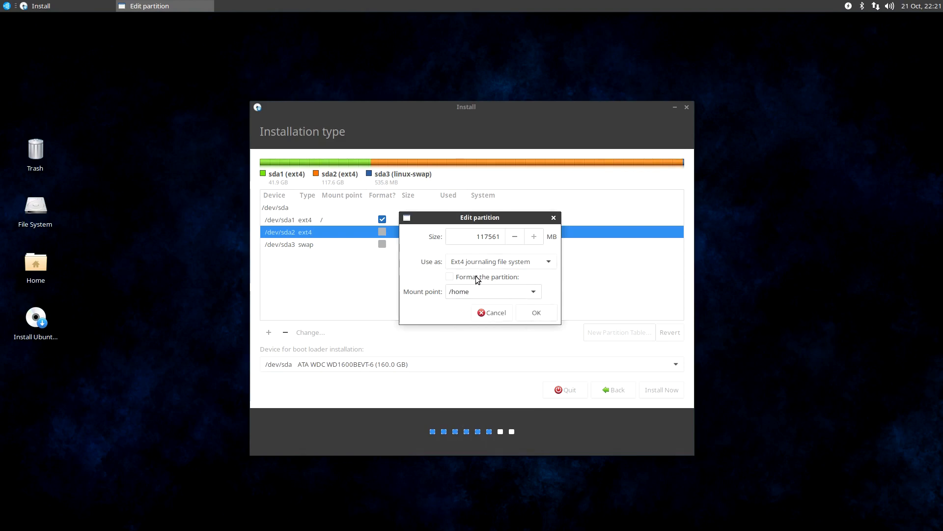
left_click(535, 313)
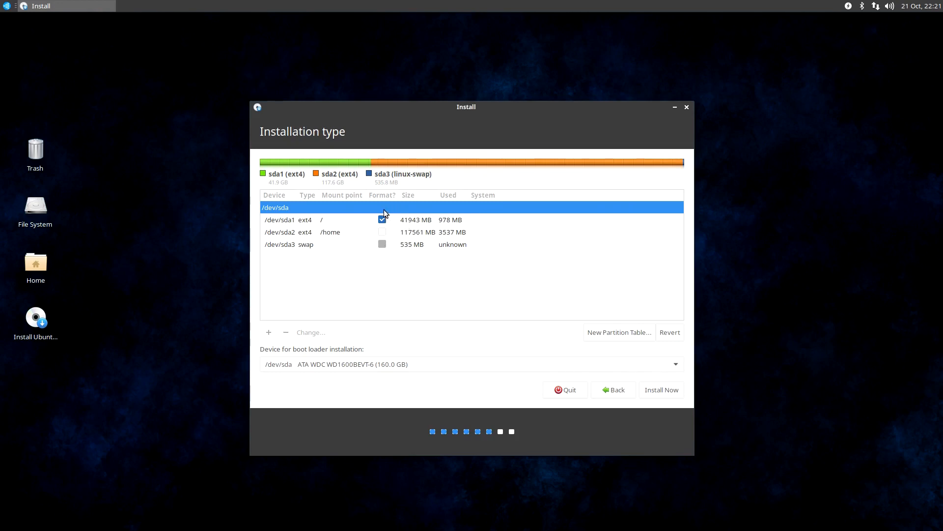
Edit /dev/sda3 and keep it in use as swap area
left_click(363, 244)
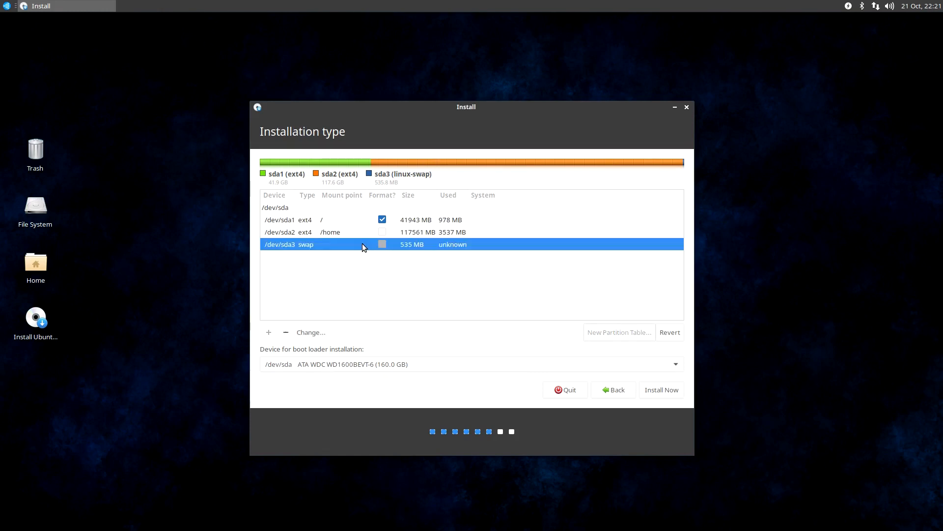
left_click(322, 330)
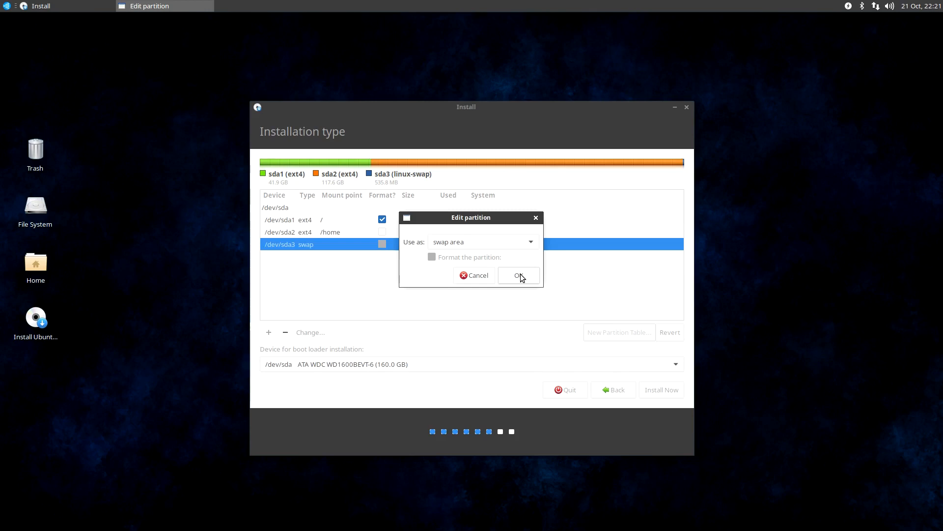
left_click(523, 243)
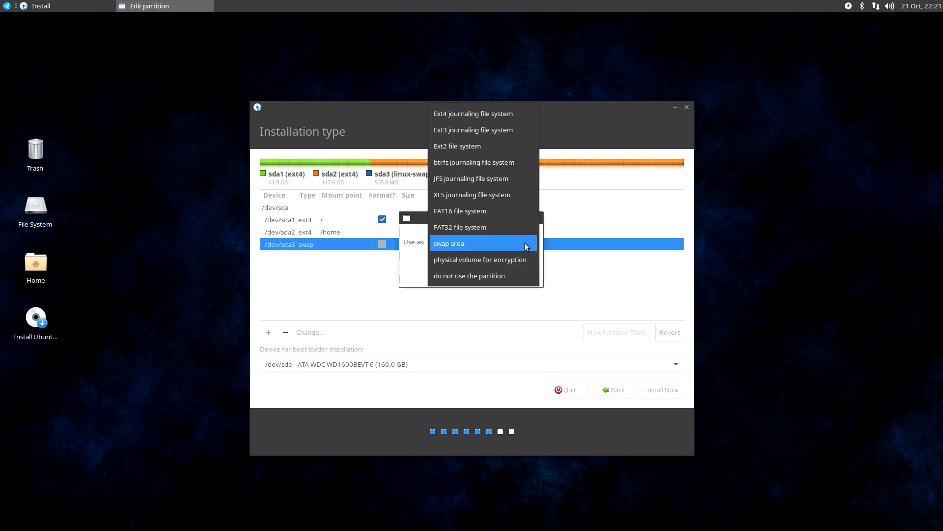
left_click(524, 244)
left_click(532, 274)
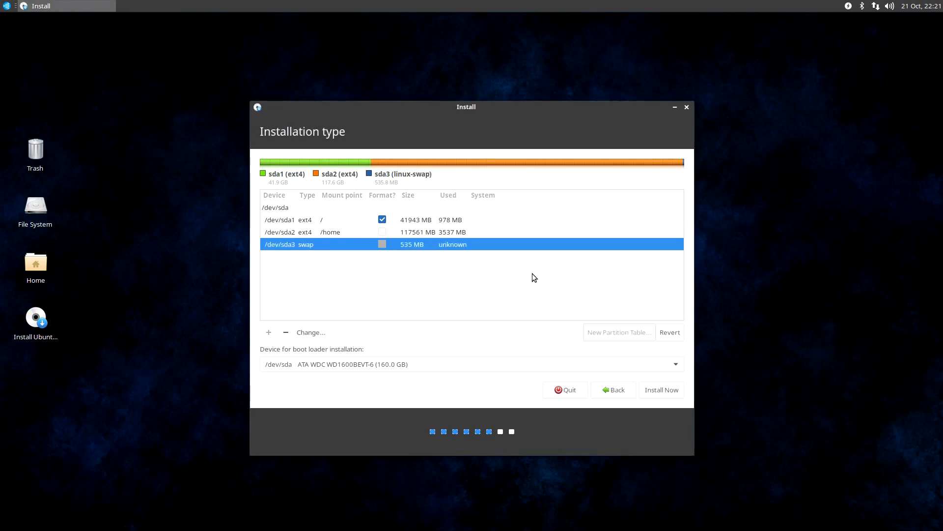
Review the boot loader device choices and keep /dev/sda as the installation device
left_click(364, 355)
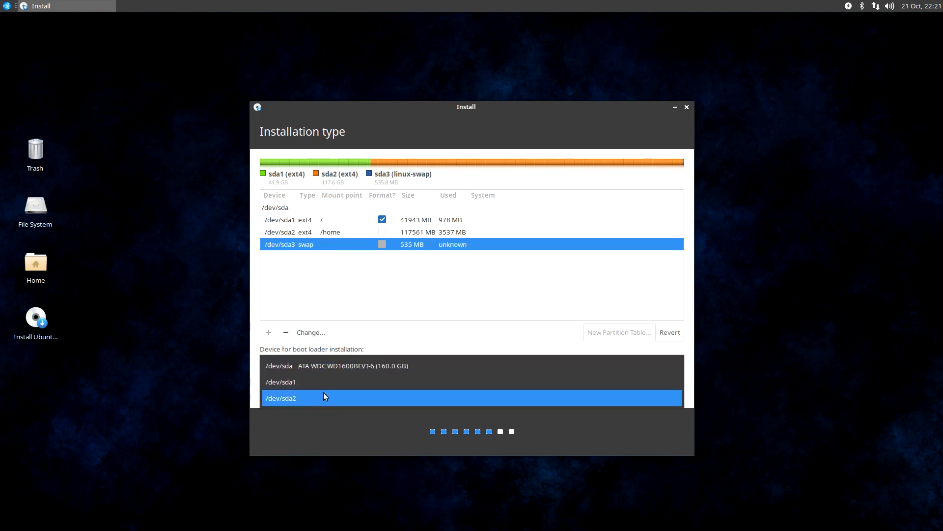
left_click(392, 367)
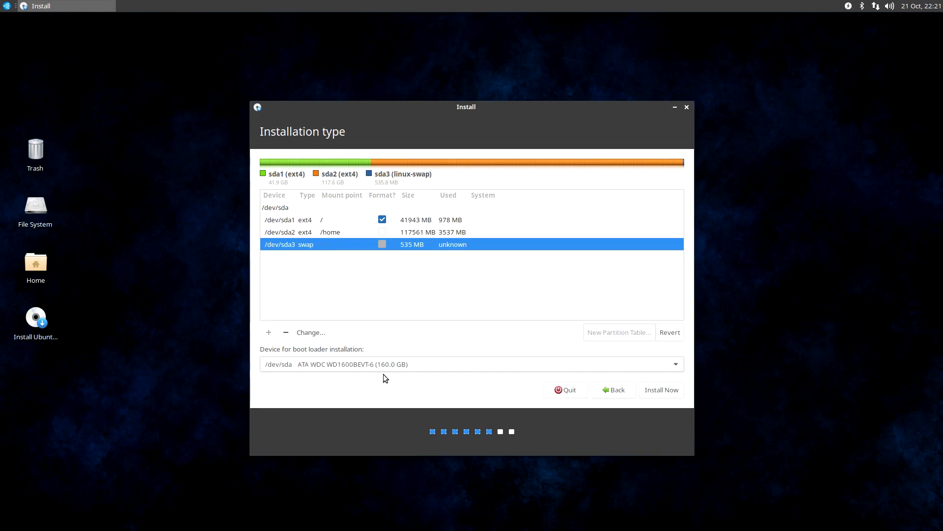
left_click(306, 366)
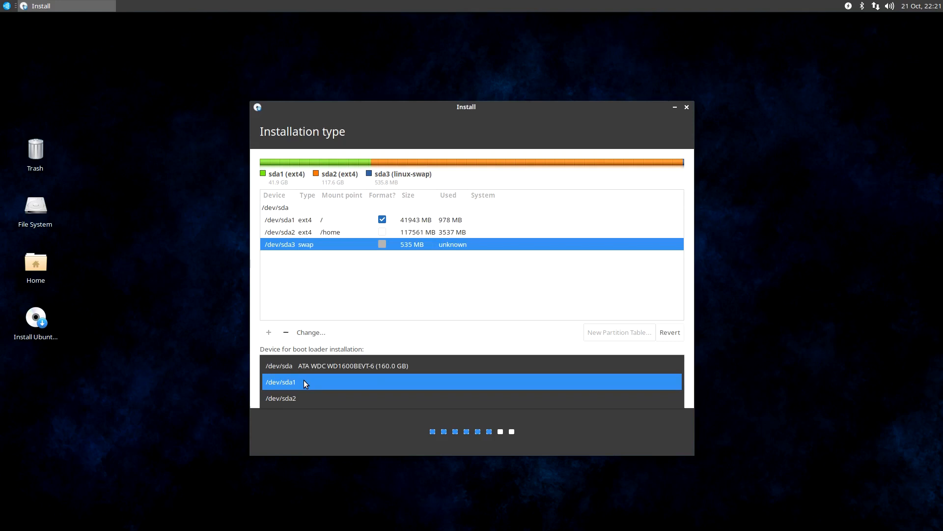
left_click(306, 371)
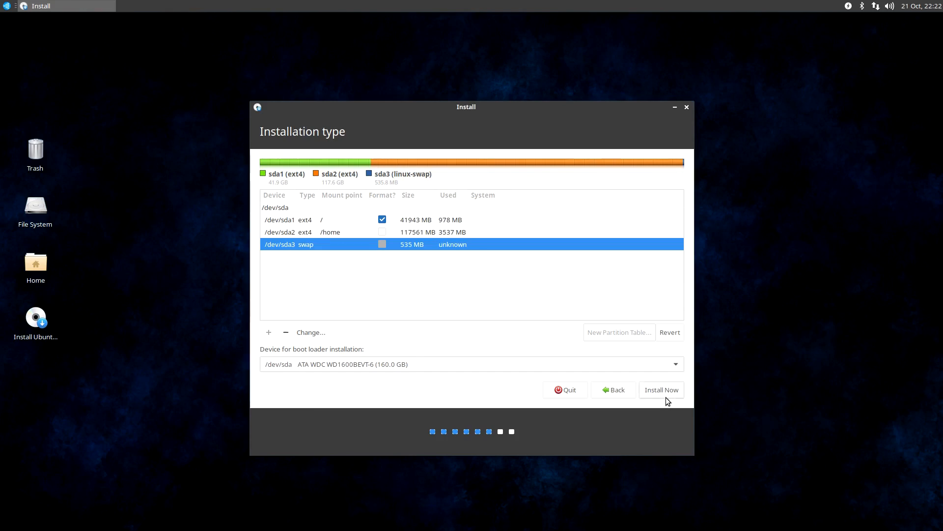
Start the installation with the configured partitions and accept Denver as the location
left_click(336, 231)
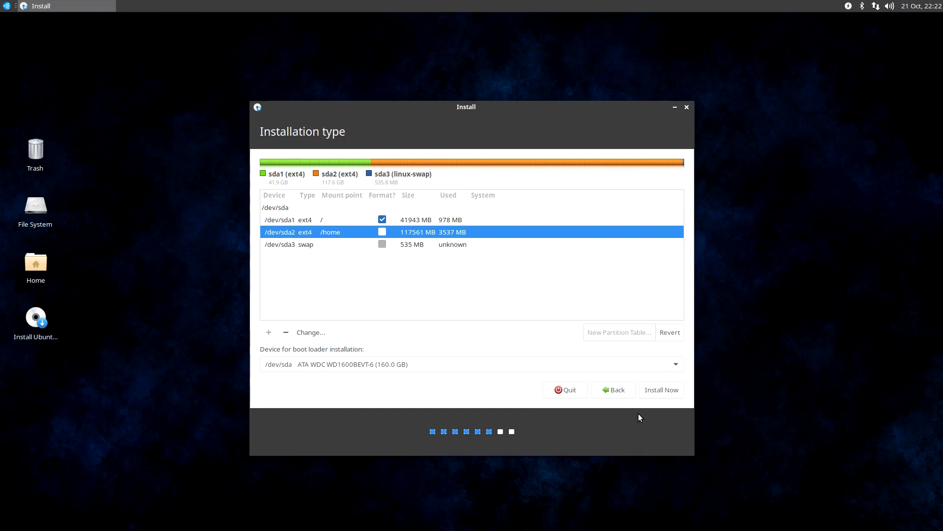
left_click(666, 391)
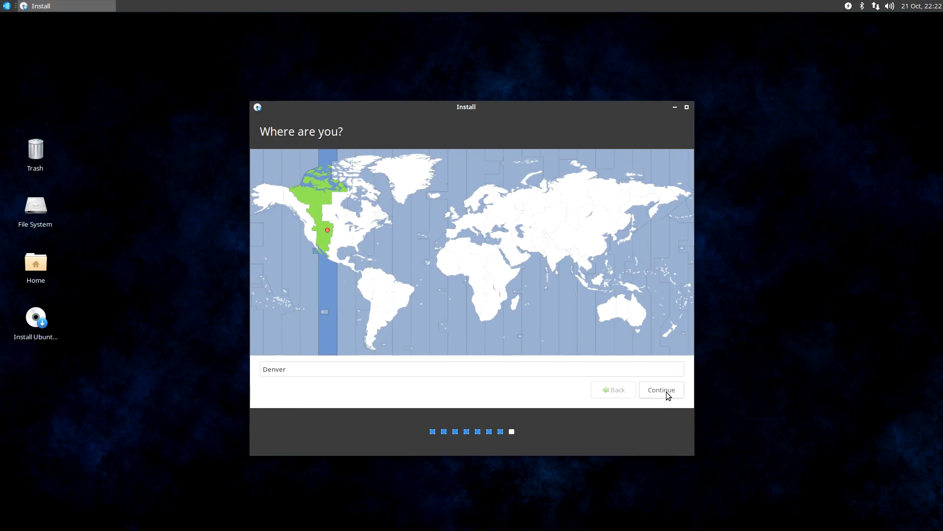
left_click(666, 391)
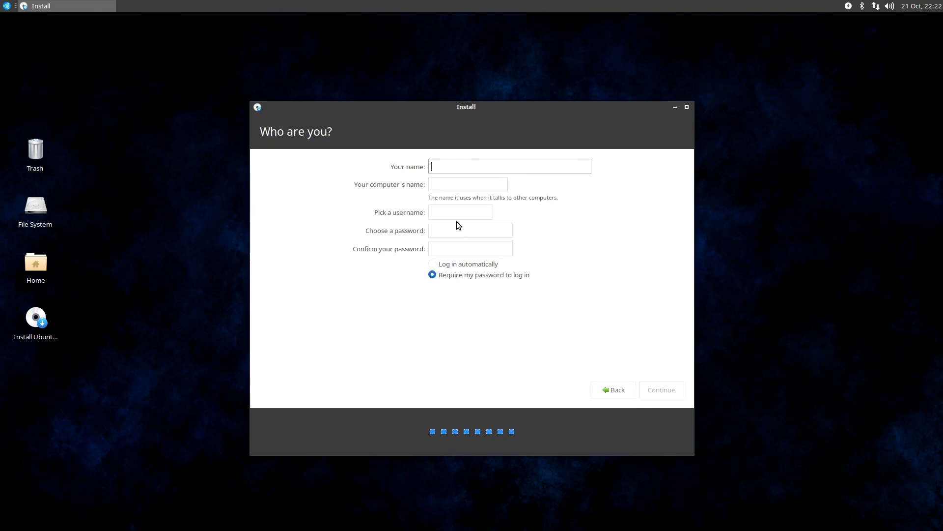
Enter the account holder's name and set the computer's name to ubuntustudio
type("antonio")
key("Tab")
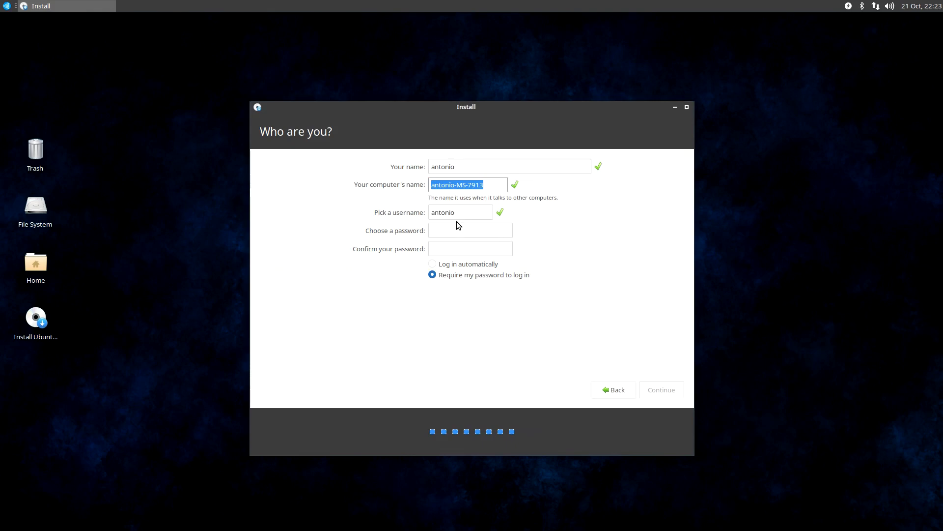
type("ubuntust")
key("BackSpace")
key("BackSpace")
type("studo")
key("BackSpace")
type("io")
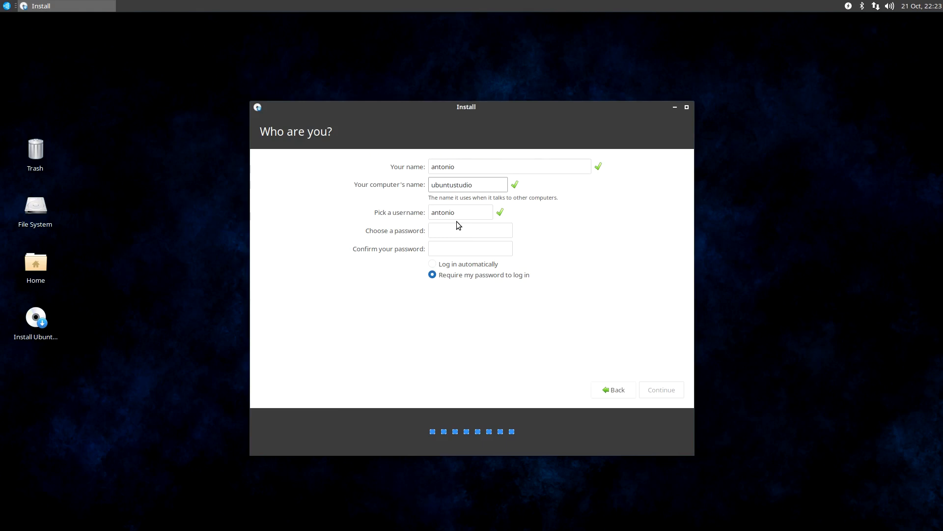
key("Tab")
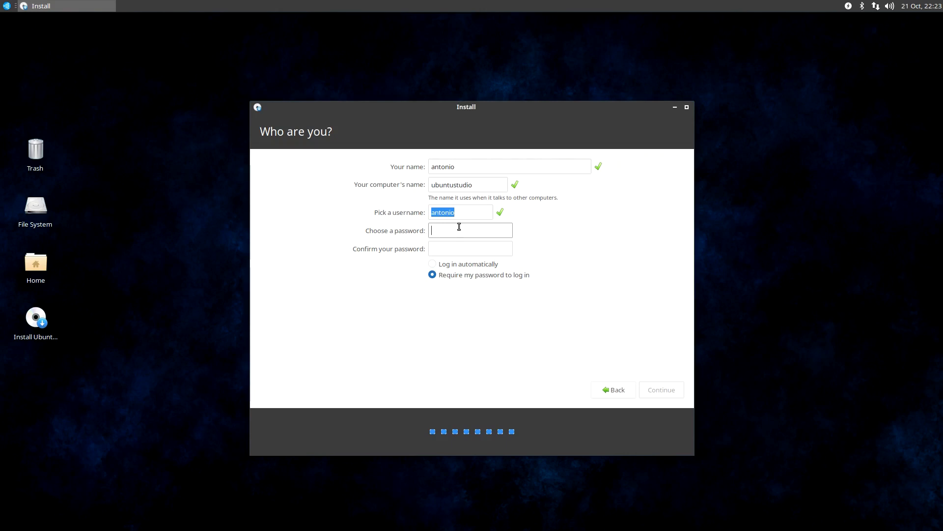
Enable automatic login, then enter the account password and confirm it
left_click(448, 268)
left_click(447, 229)
type("12345678")
key("BackSpace")
key("BackSpace")
key("BackSpace")
key("BackSpace")
key("BackSpace")
key("BackSpace")
key("BackSpace")
key("BackSpace")
type("12")
key("BackSpace")
key("BackSpace")
type("********")
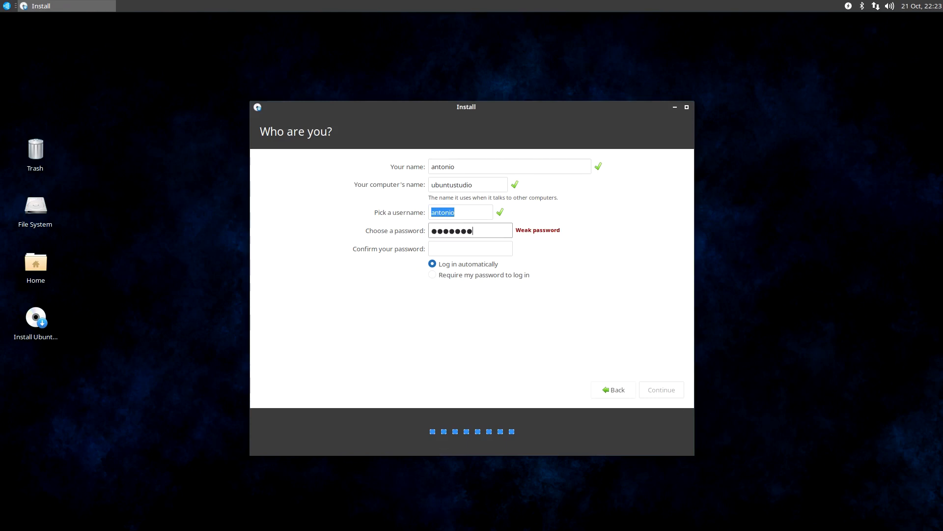
key("Tab")
type("**********")
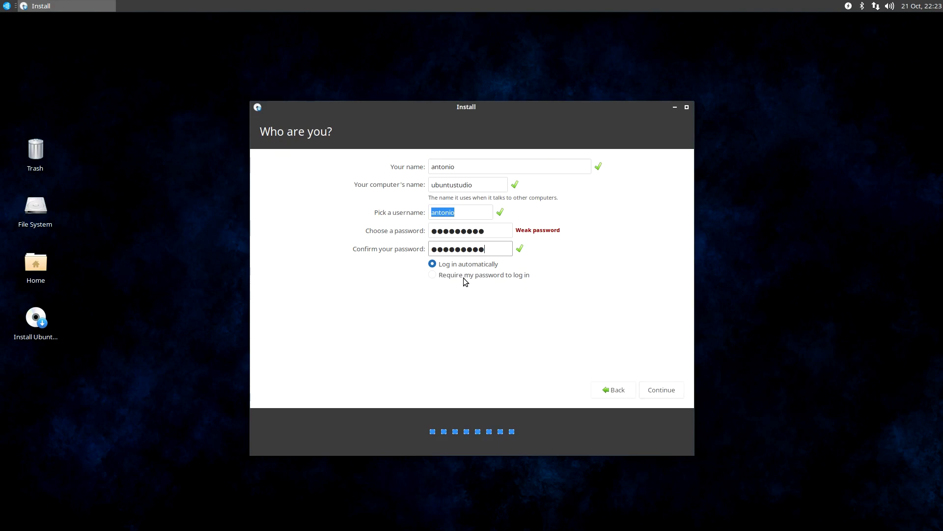
Submit the account details and restart the computer once the installation has finished
left_click(674, 391)
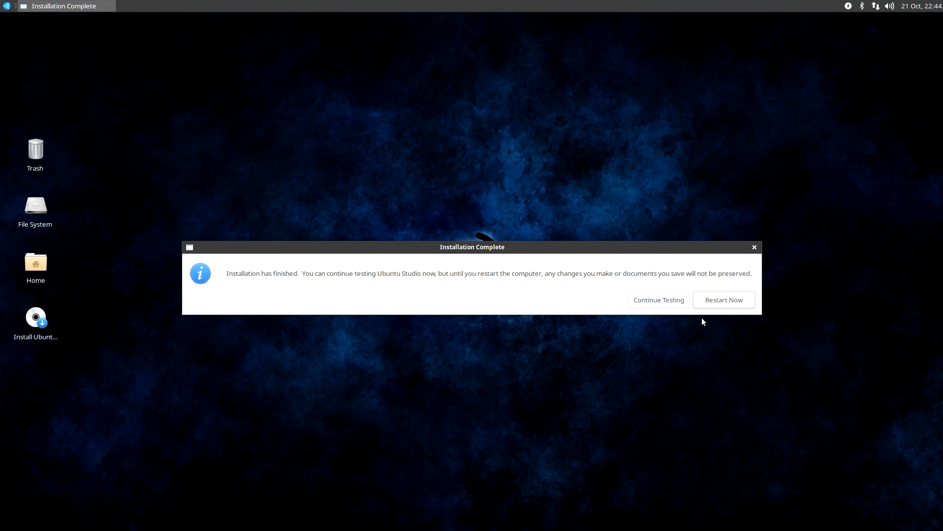
left_click(739, 304)
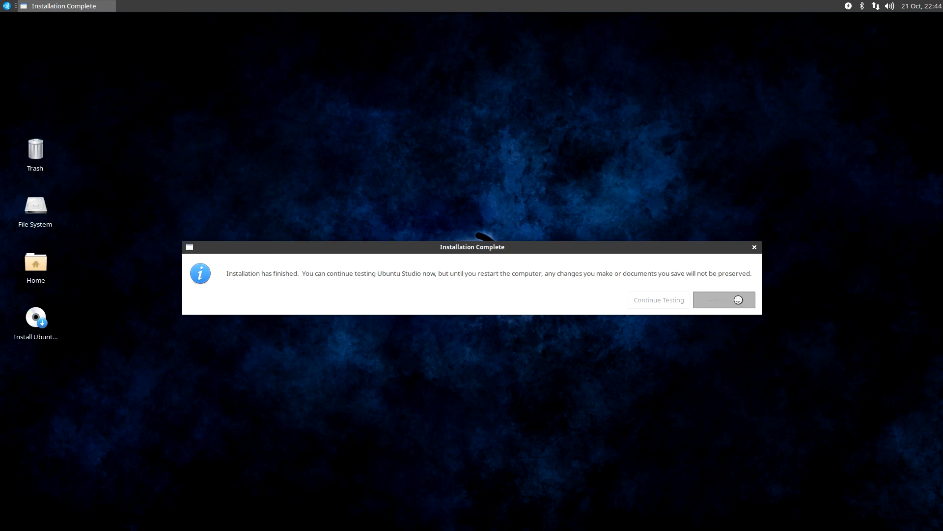
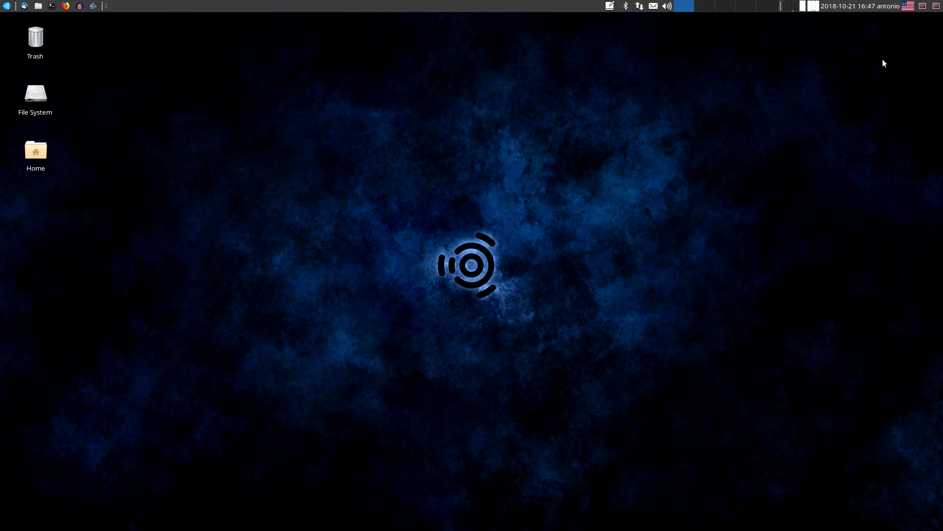
Open the Additional Drivers settings for third-party and proprietary drivers from the desktop settings
left_click(910, 8)
left_click(5, 6)
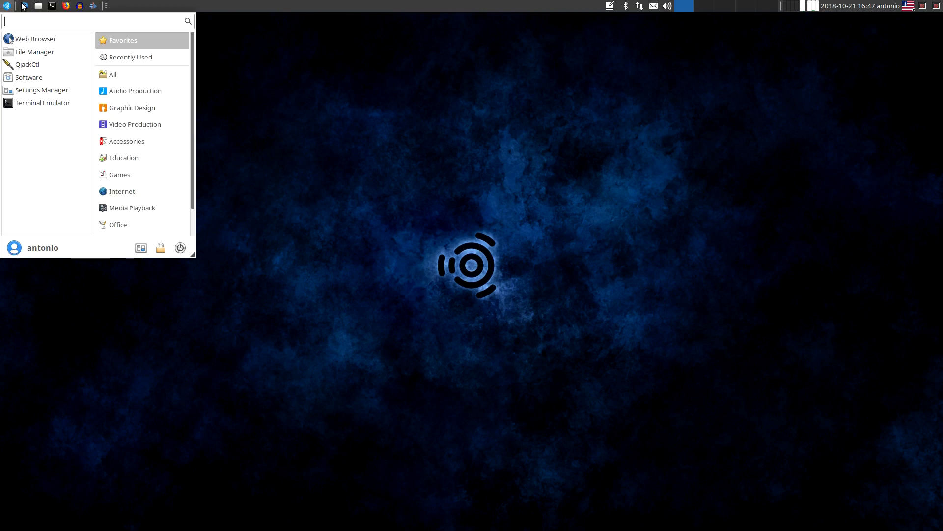
scroll(130, 207, "down", 2)
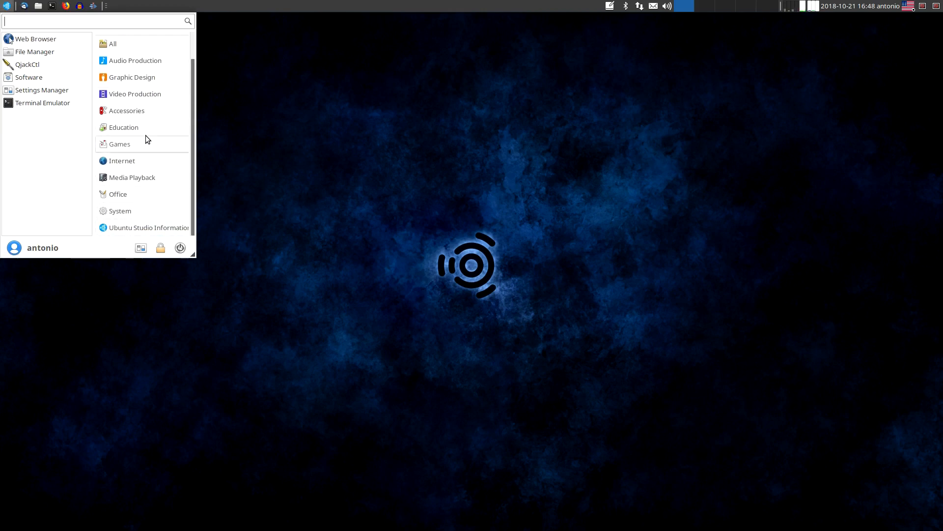
left_click(141, 248)
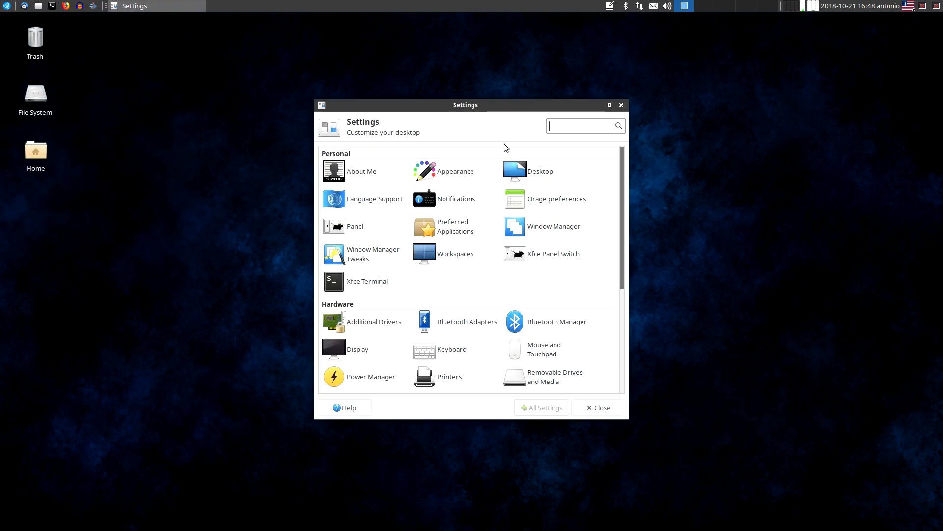
left_click(372, 324)
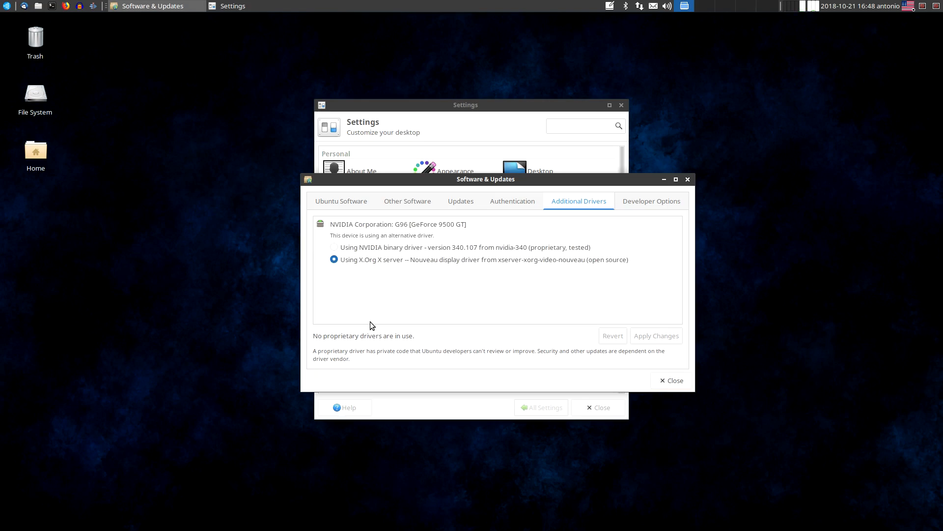
Select the proprietary NVIDIA binary driver version 340.107 from nvidia-340, apply the change and authenticate with the account password
left_click(371, 248)
left_click(673, 341)
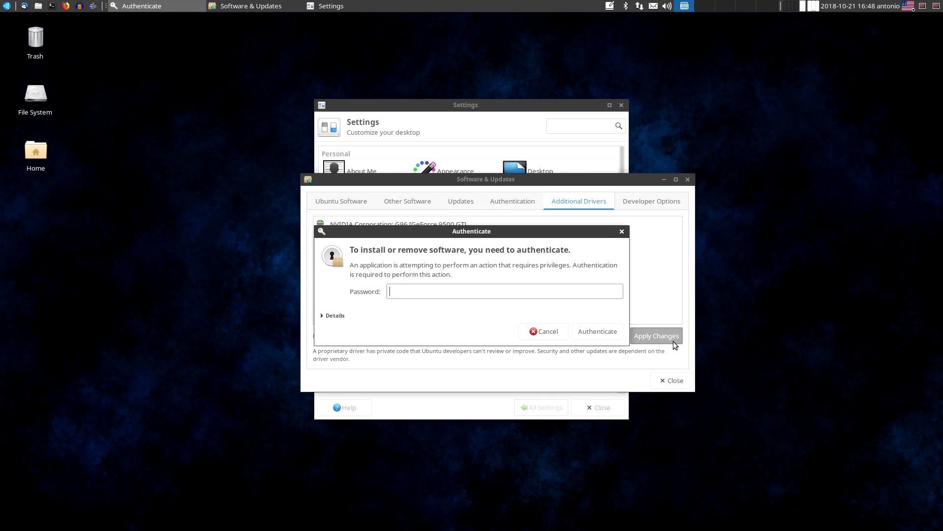
type("********")
key("Return")
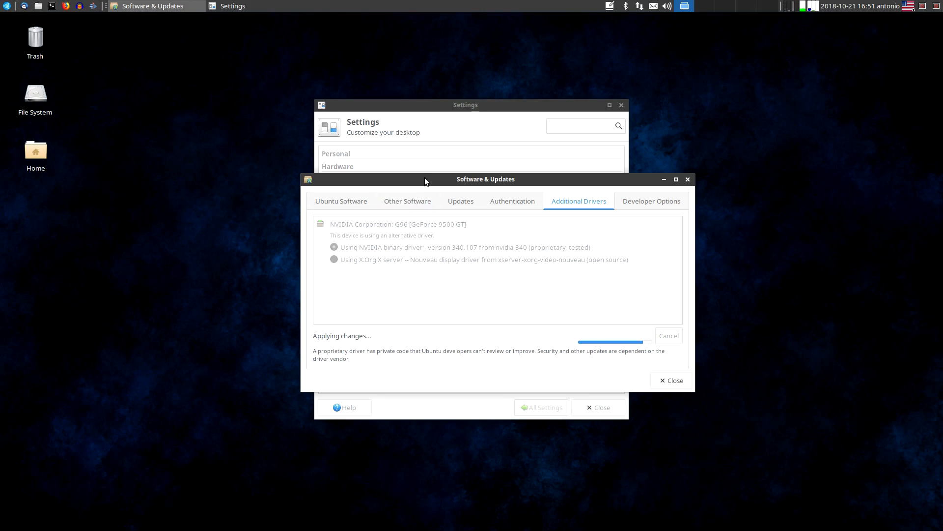
Separate the Software & Updates and Settings windows and look through the available settings categories
left_click_drag(424, 178, 557, 179)
left_click_drag(411, 109, 237, 77)
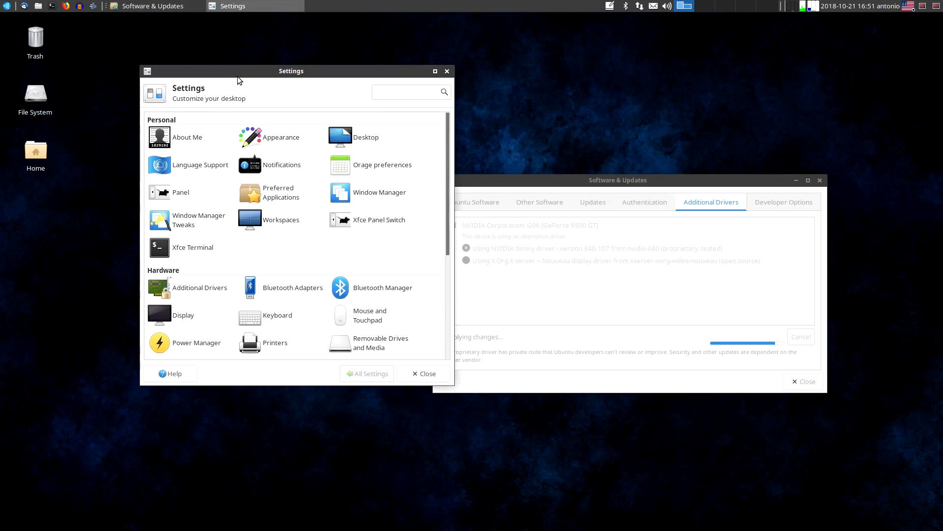
scroll(218, 243, "down", 5)
scroll(217, 243, "down", 2)
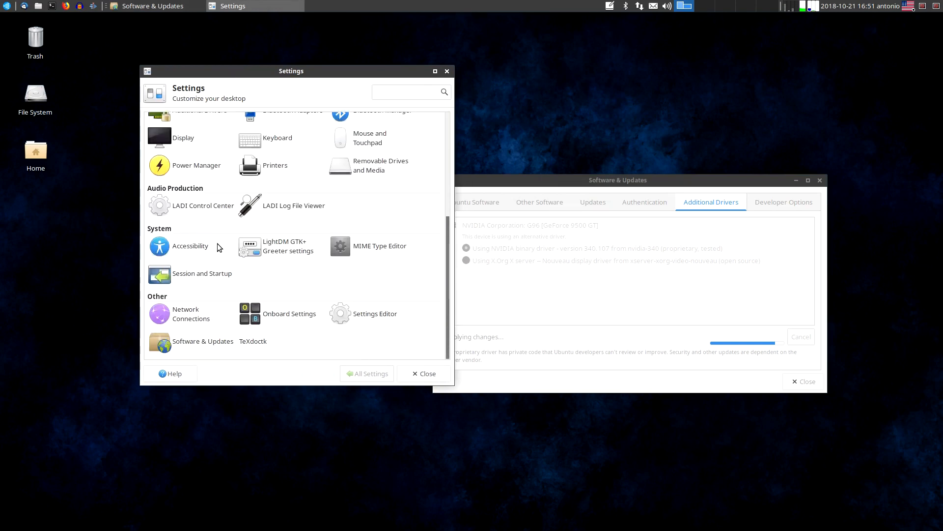
scroll(280, 192, "up", 7)
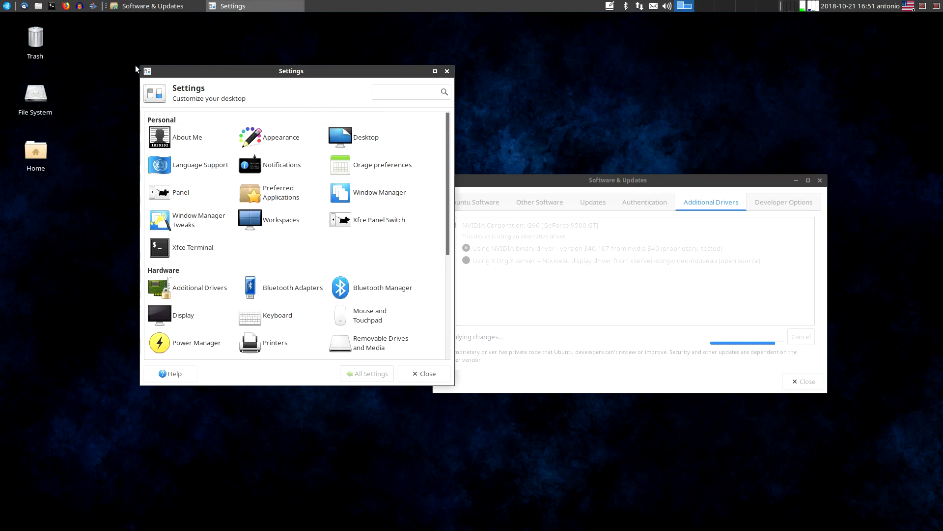
Search the installed applications for "hard" and check the settings list for a hardware information tool
left_click(7, 6)
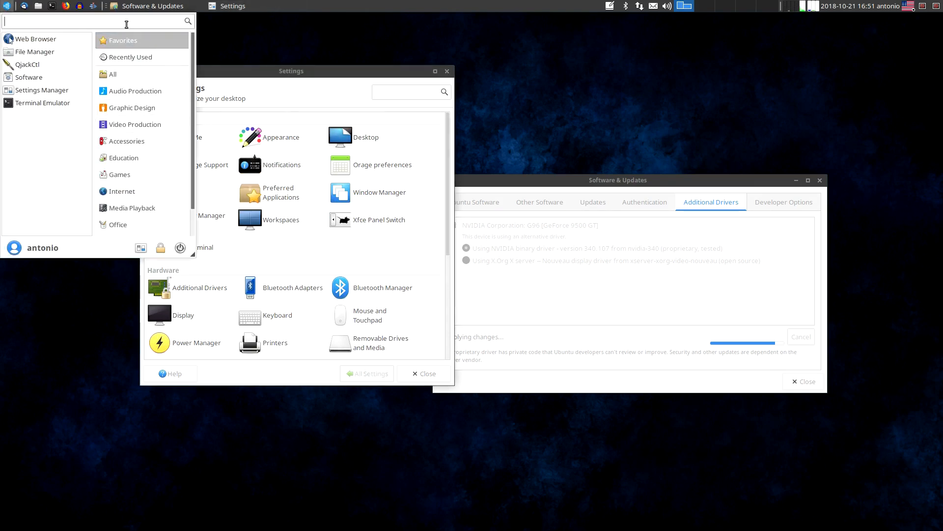
type("hard")
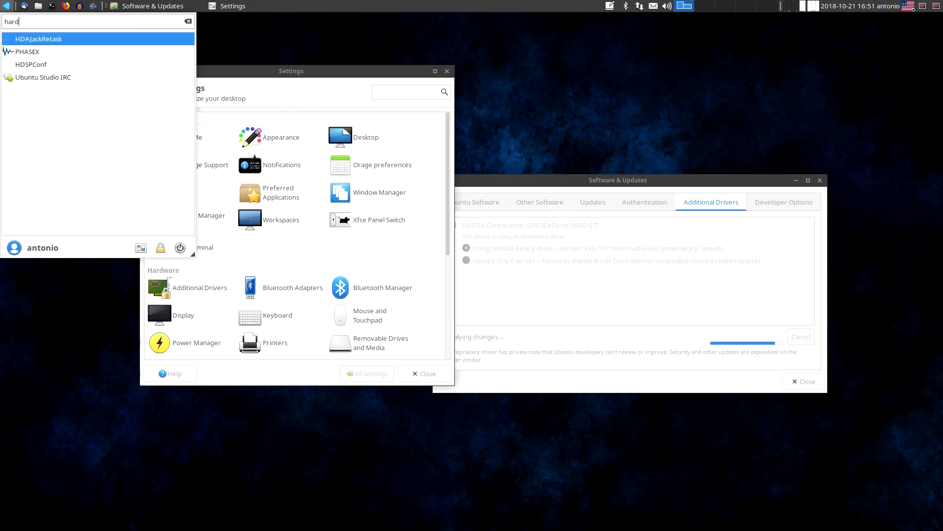
key("BackSpace")
key("BackSpace")
key("BackSpace")
key("BackSpace")
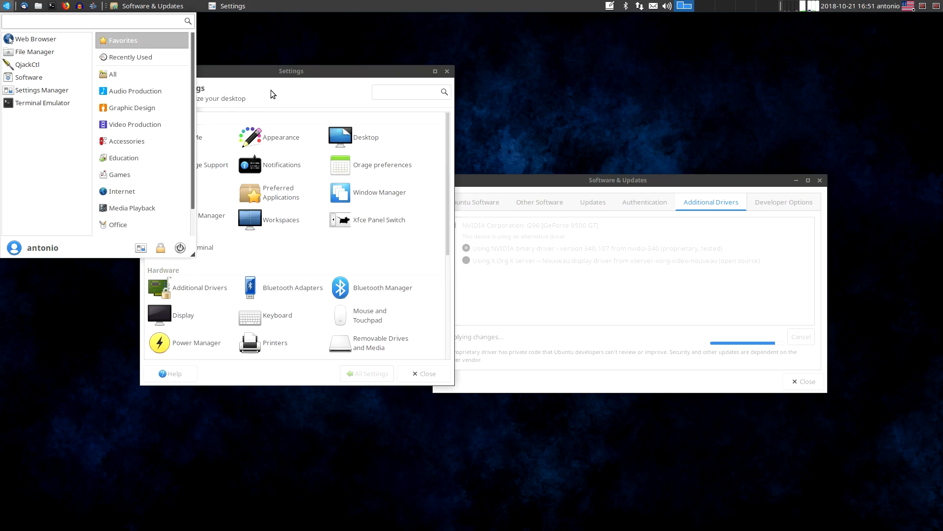
left_click(270, 90)
scroll(321, 298, "down", 5)
scroll(321, 298, "down", 1)
scroll(321, 298, "up", 2)
scroll(320, 299, "down", 2)
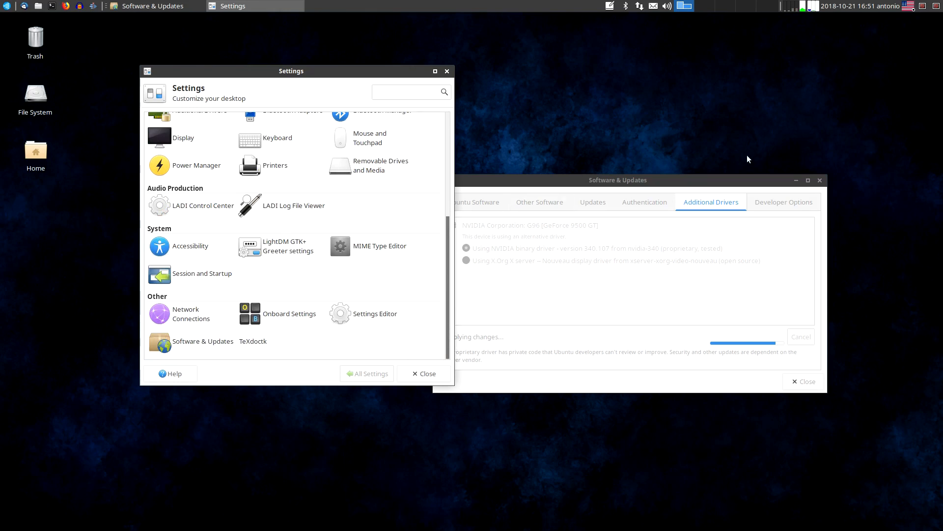
Move the Software & Updates window clear of Settings and close it once the driver change is applied
left_click_drag(715, 177, 756, 165)
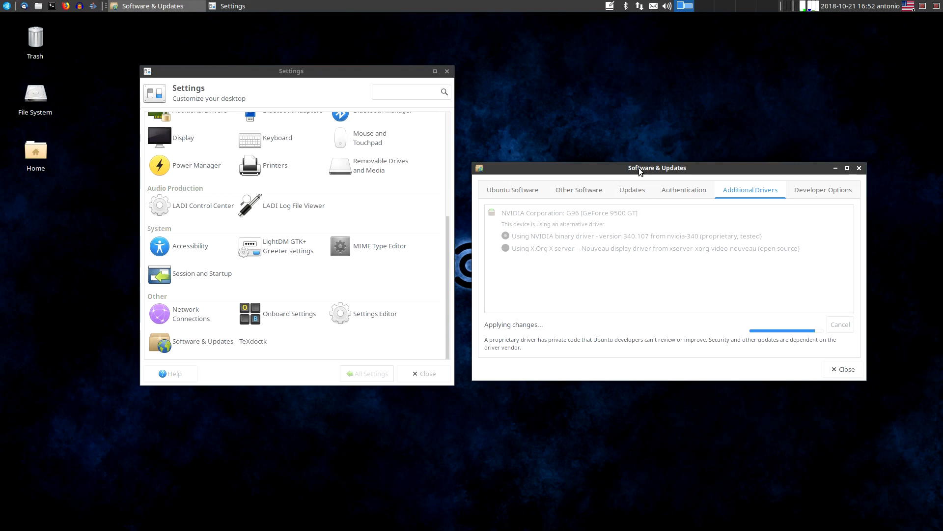
left_click_drag(640, 170, 681, 124)
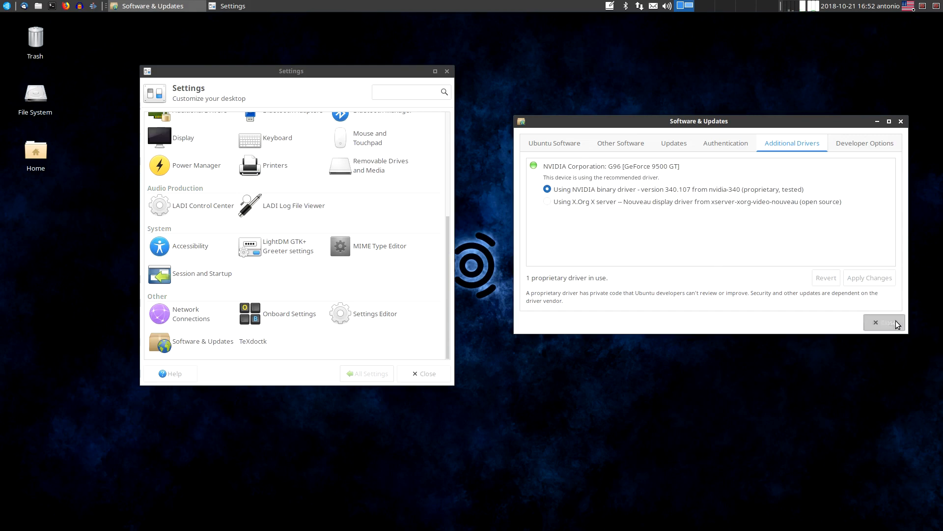
left_click(881, 322)
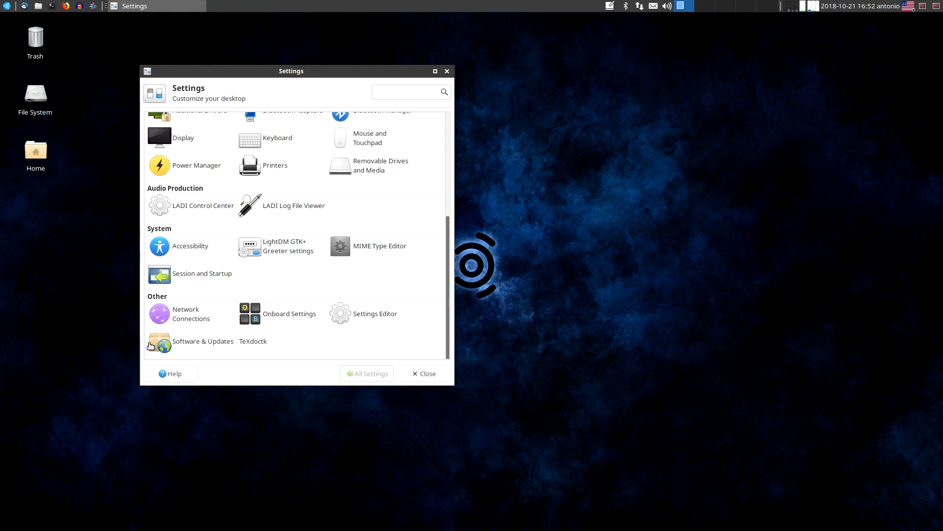
Launch Software from the System applications and dismiss its welcome message
left_click(6, 6)
scroll(138, 94, "down", 1)
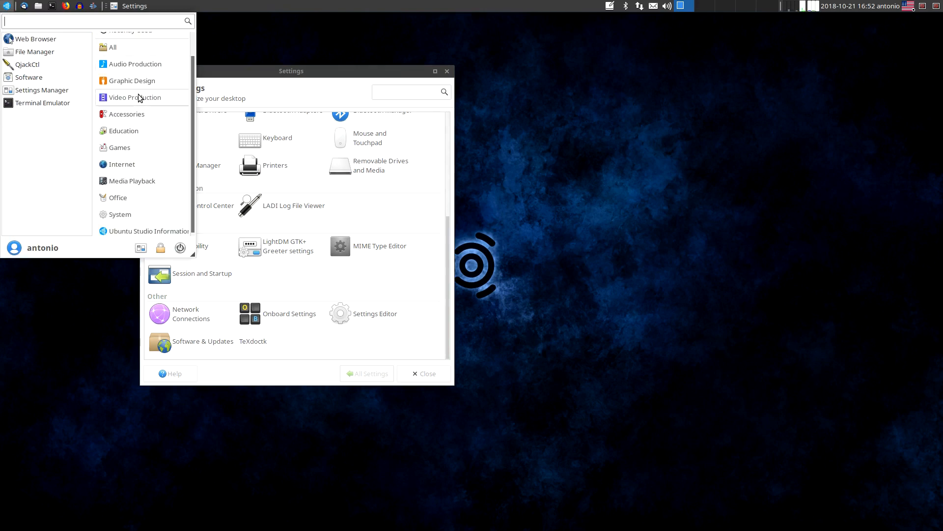
scroll(138, 93, "up", 1)
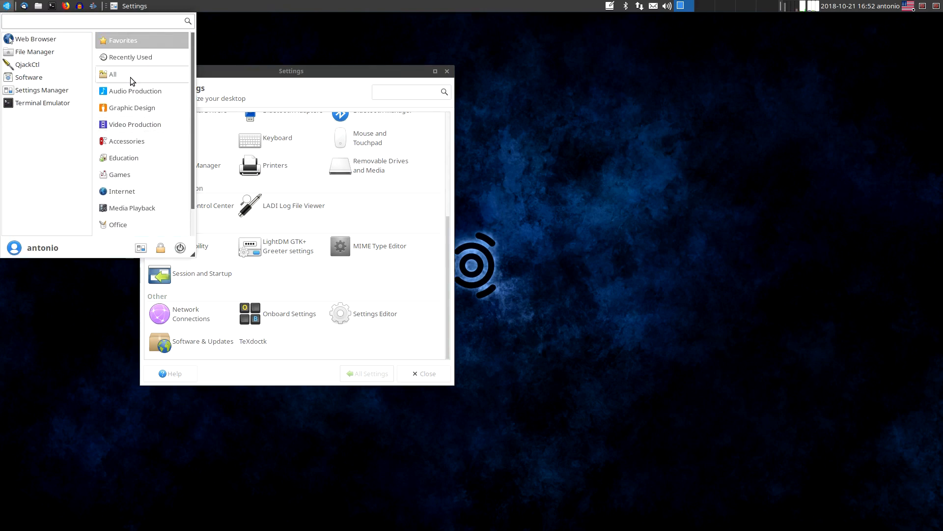
scroll(126, 221, "down", 1)
left_click(130, 212)
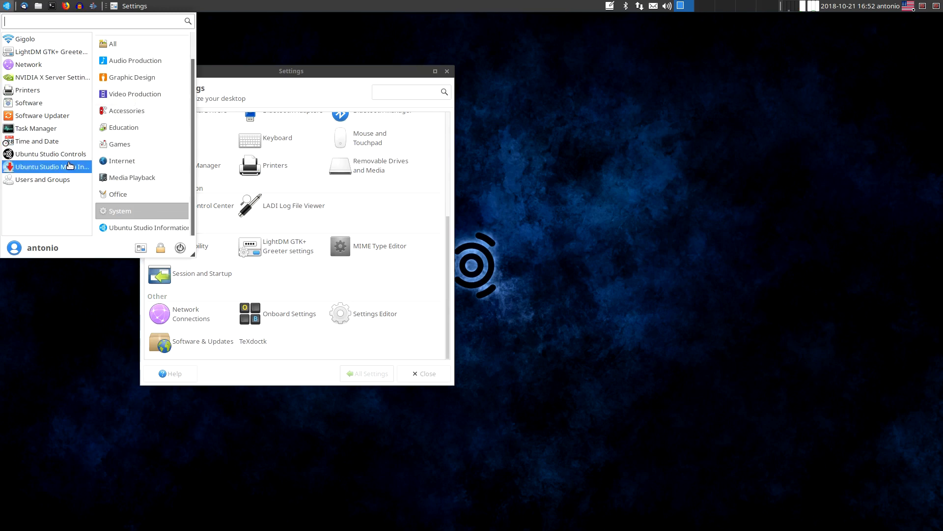
left_click(45, 107)
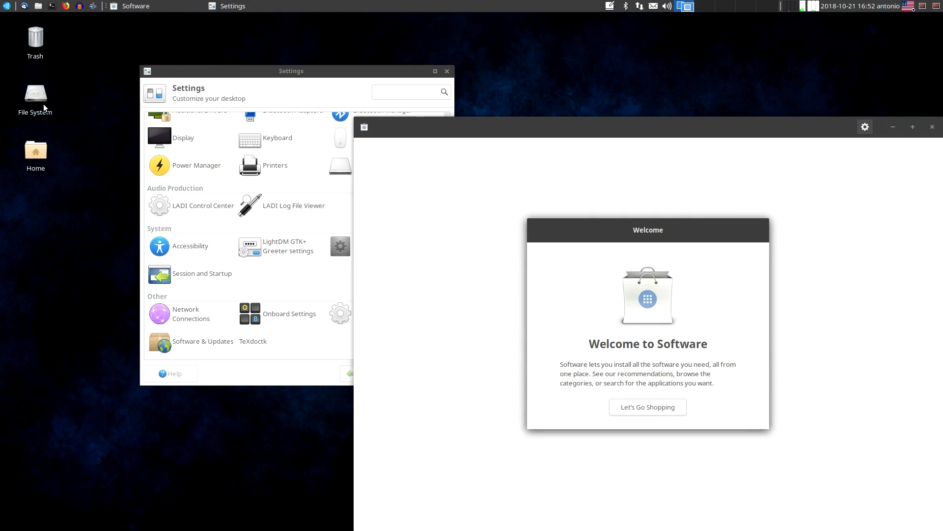
left_click(647, 406)
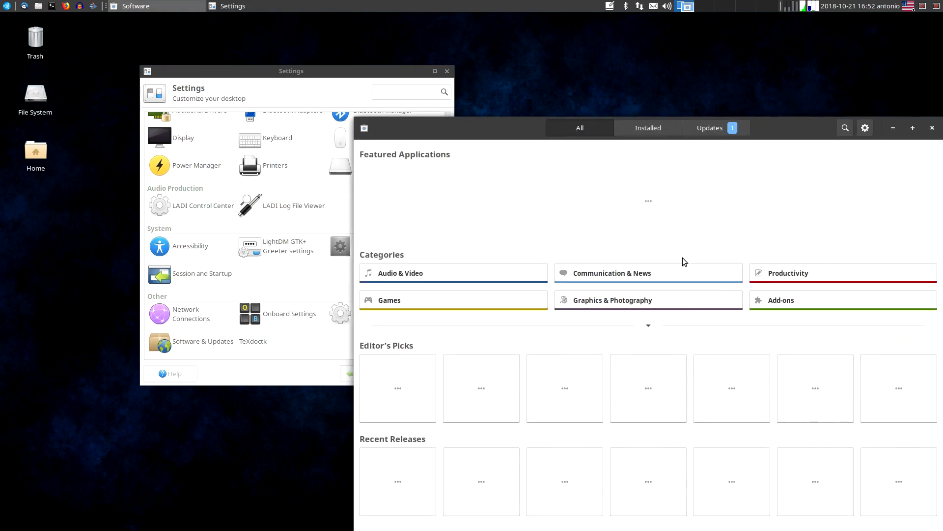
Arrange the Settings and Software windows, search the software catalogue for "hardinfo" and open the System Profiler and Benchmark entry
left_click_drag(399, 75, 260, 44)
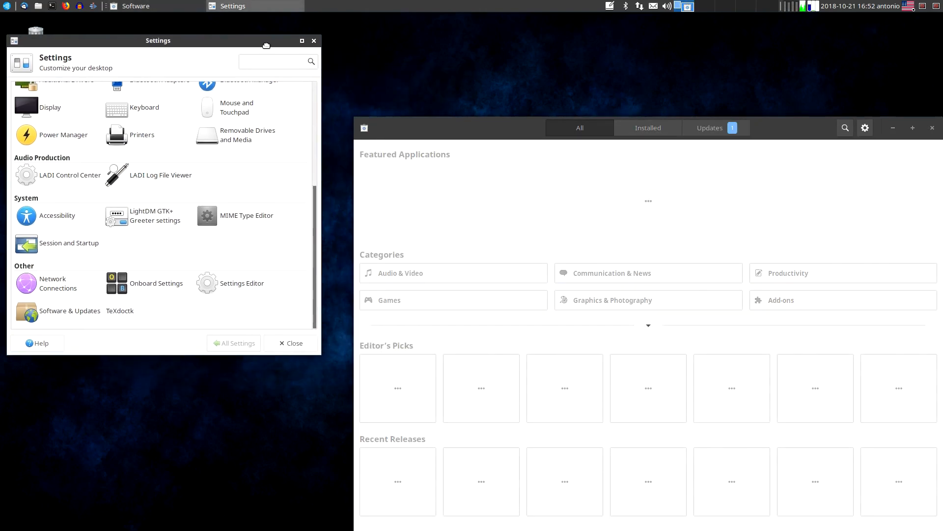
left_click_drag(508, 132, 491, 94)
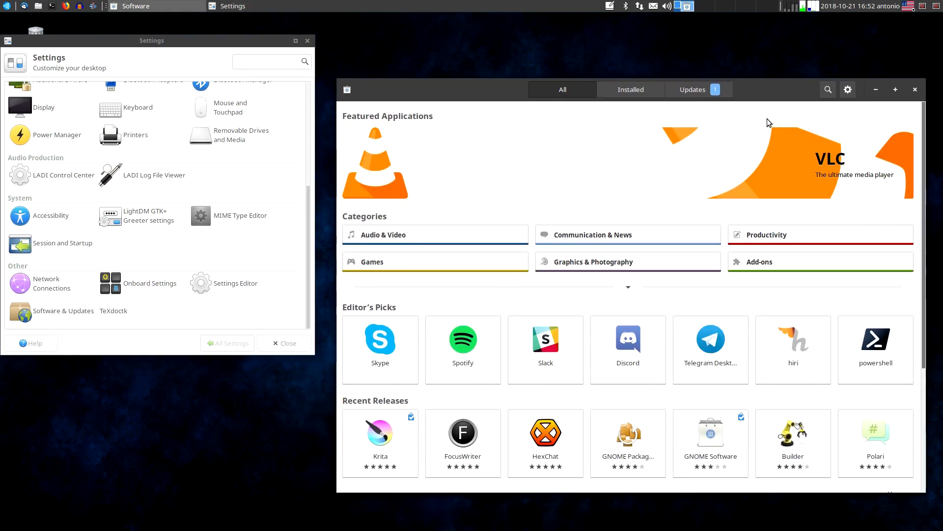
left_click(828, 92)
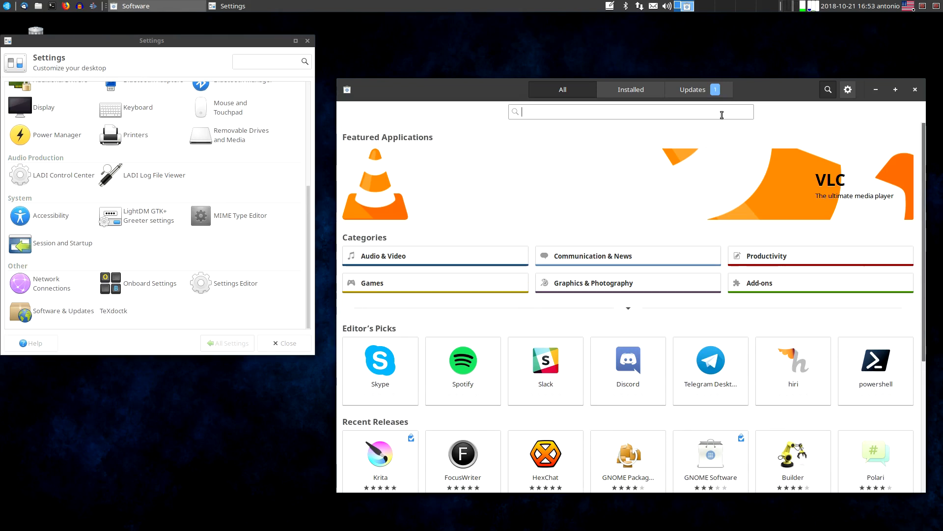
type("hardin")
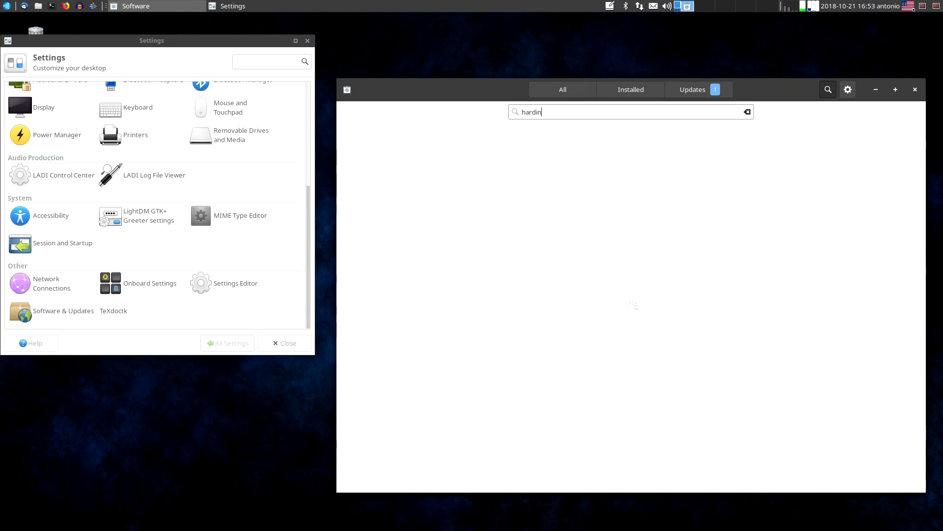
type("fo")
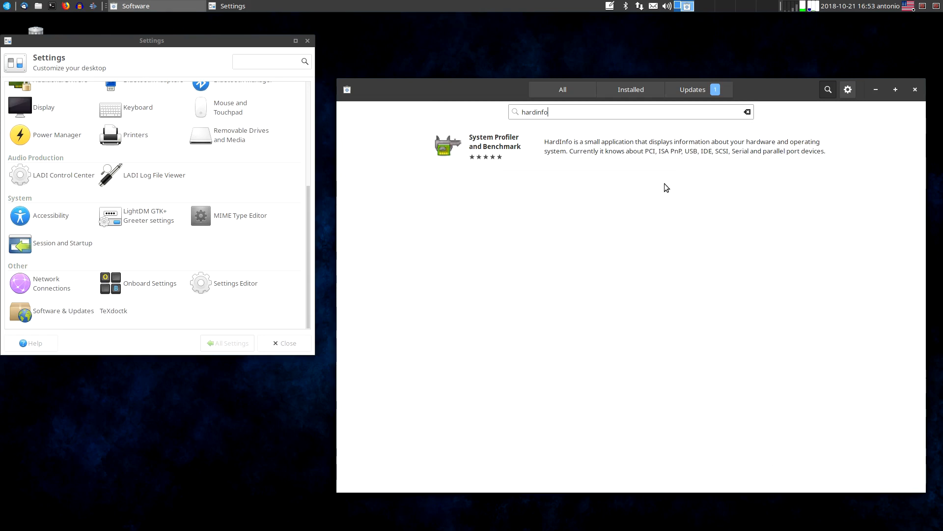
left_click(571, 168)
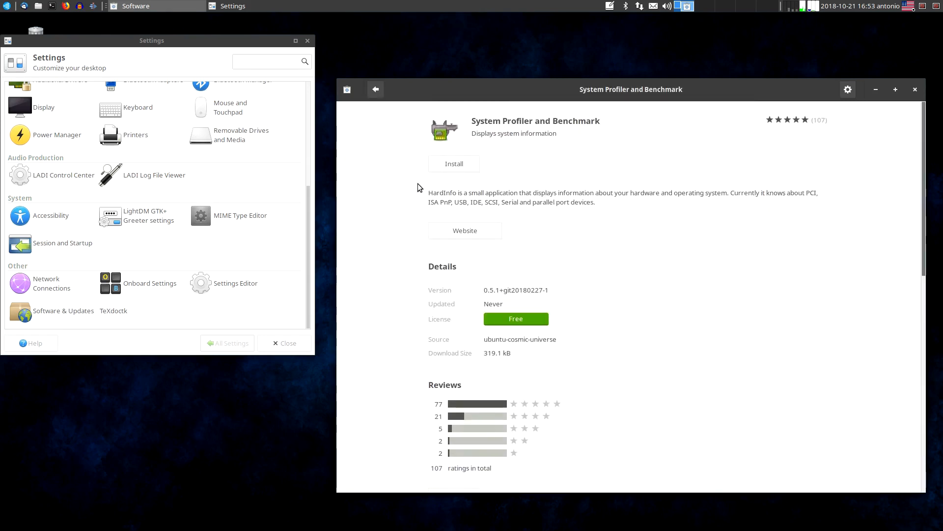
Install System Profiler and Benchmark, authenticating with the account password
left_click(450, 164)
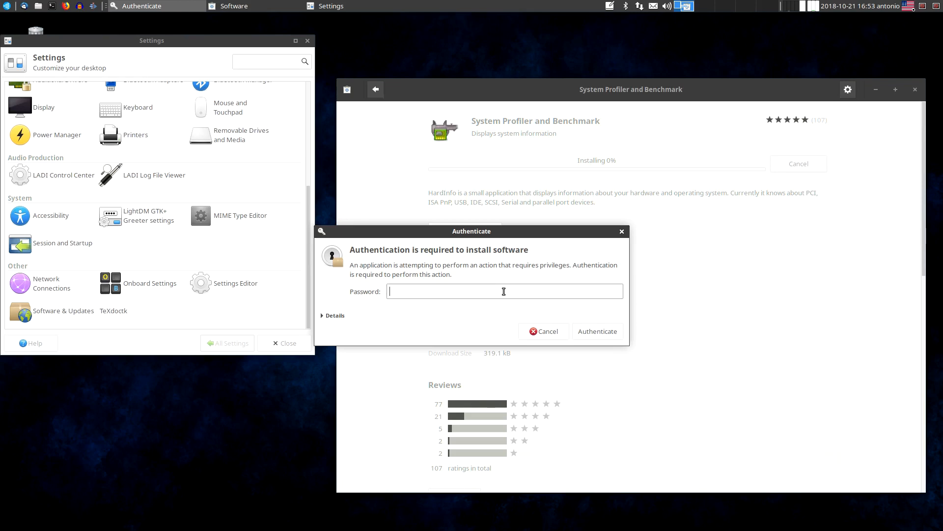
type("•••••••••")
key("Return")
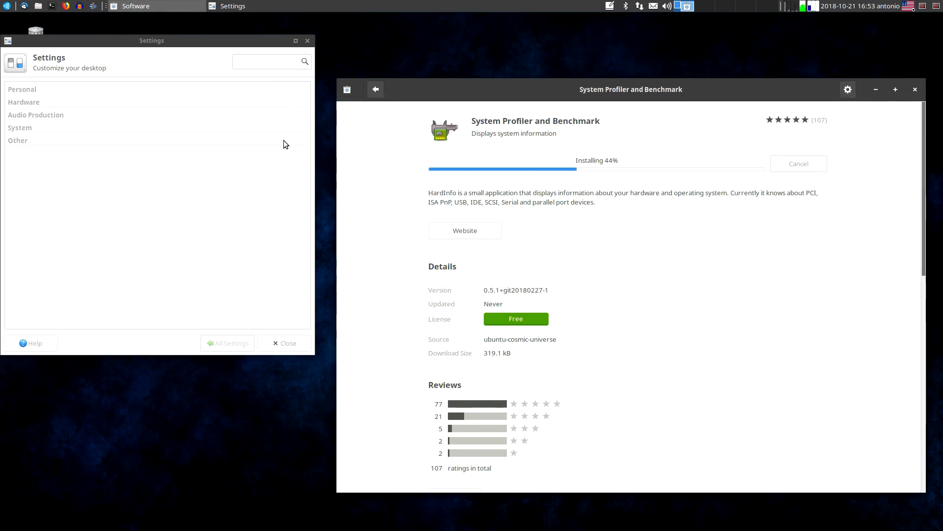
Launch System Profiler and Benchmark, closing the Settings and Software windows
left_click(307, 40)
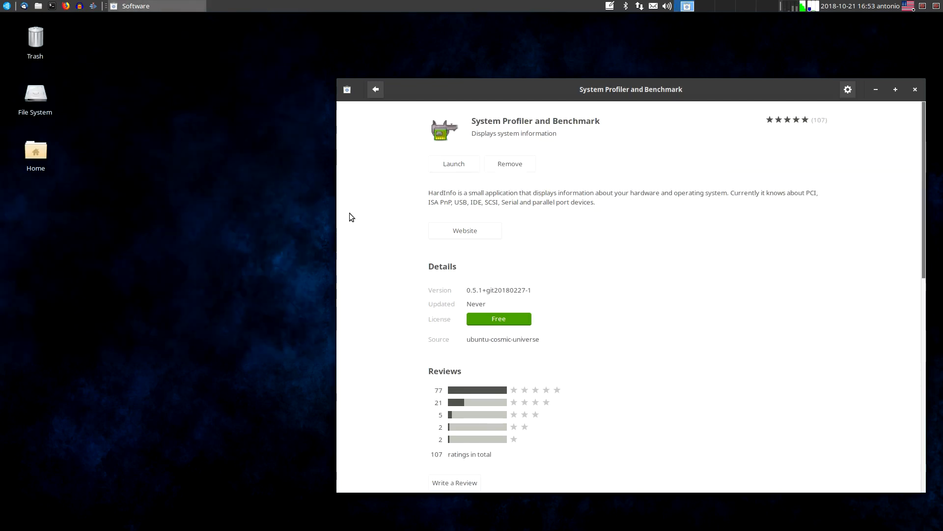
left_click(466, 166)
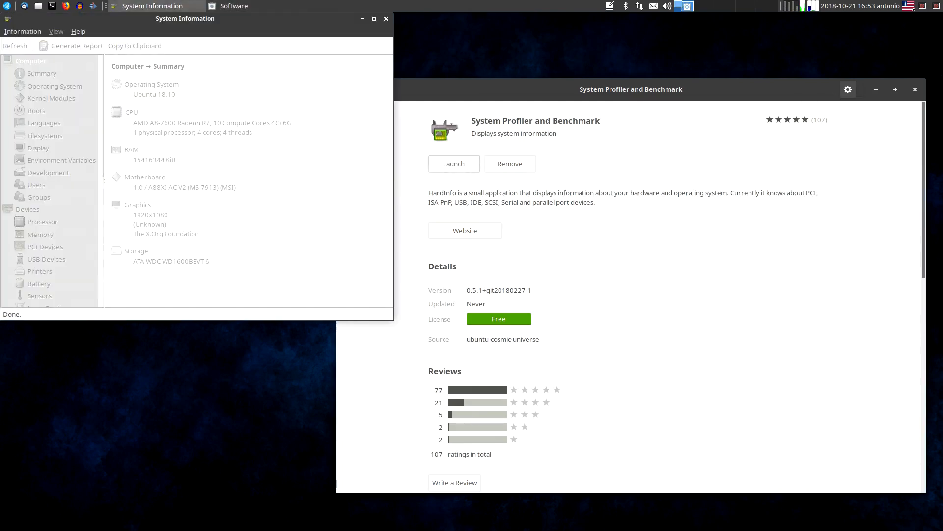
left_click(914, 89)
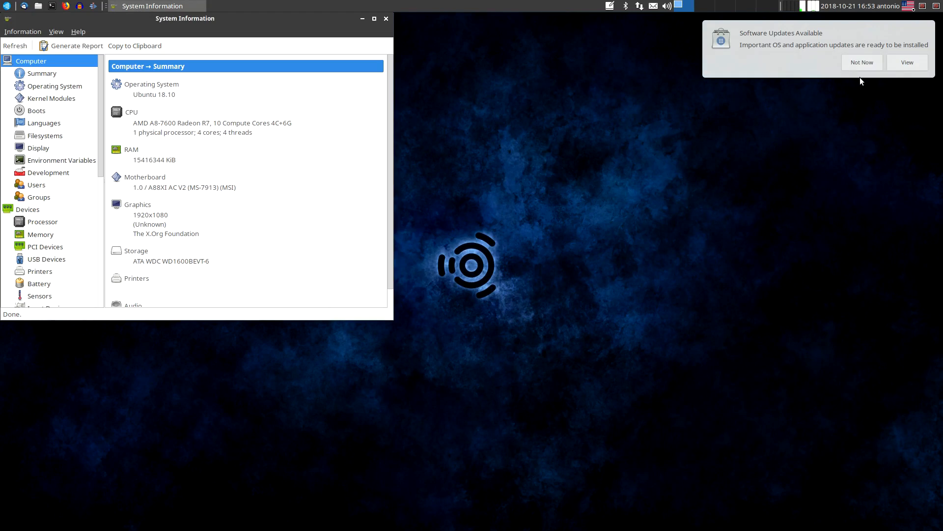
Maximize System Information, examine the computer summary and the list of device, network and benchmark sections, and close the window
left_click_drag(261, 24, 350, 43)
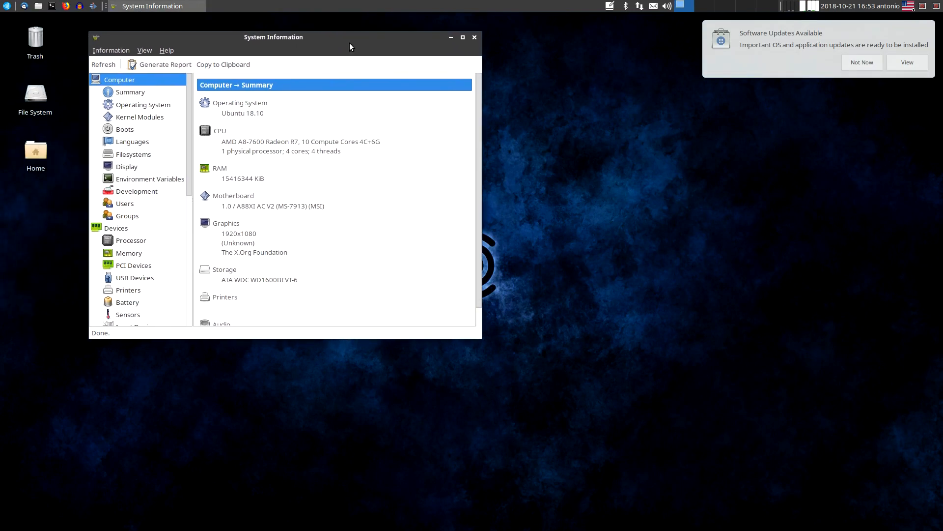
left_click(481, 339)
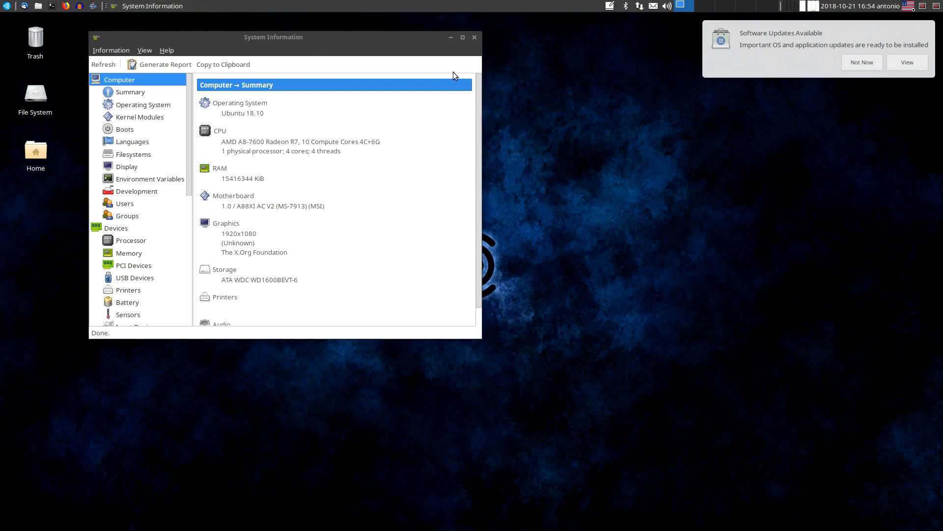
double_click(453, 41)
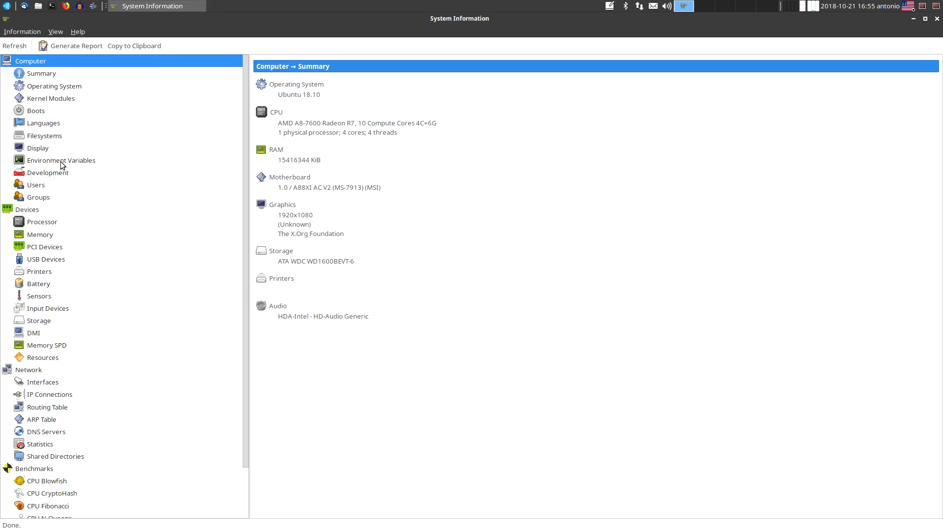
scroll(94, 350, "down", 3)
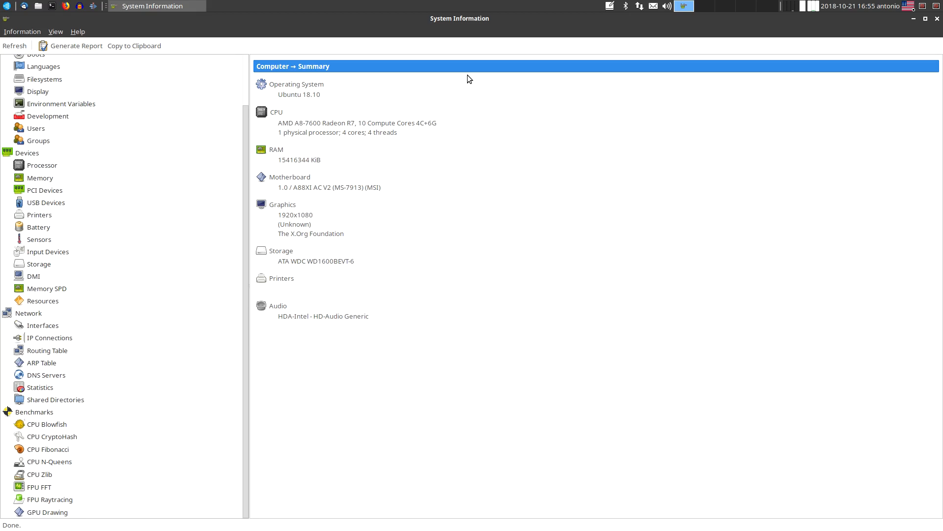
left_click(937, 19)
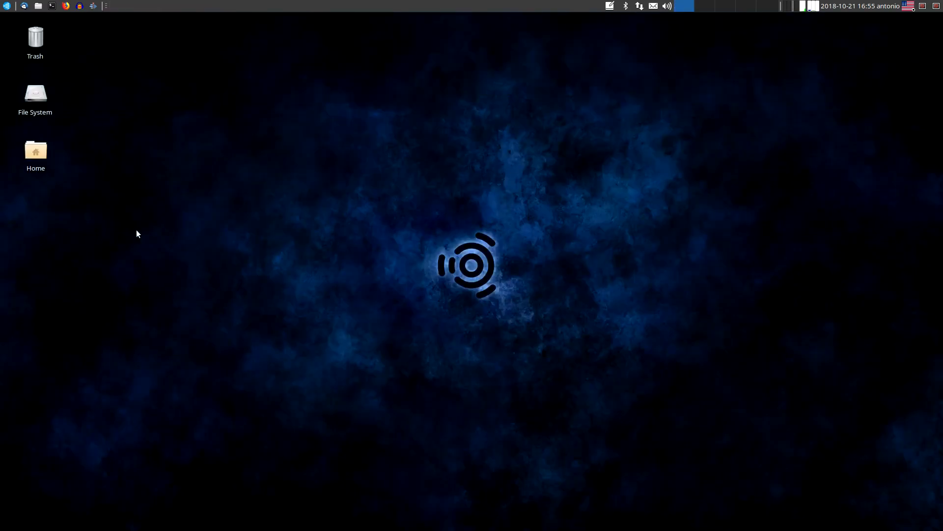